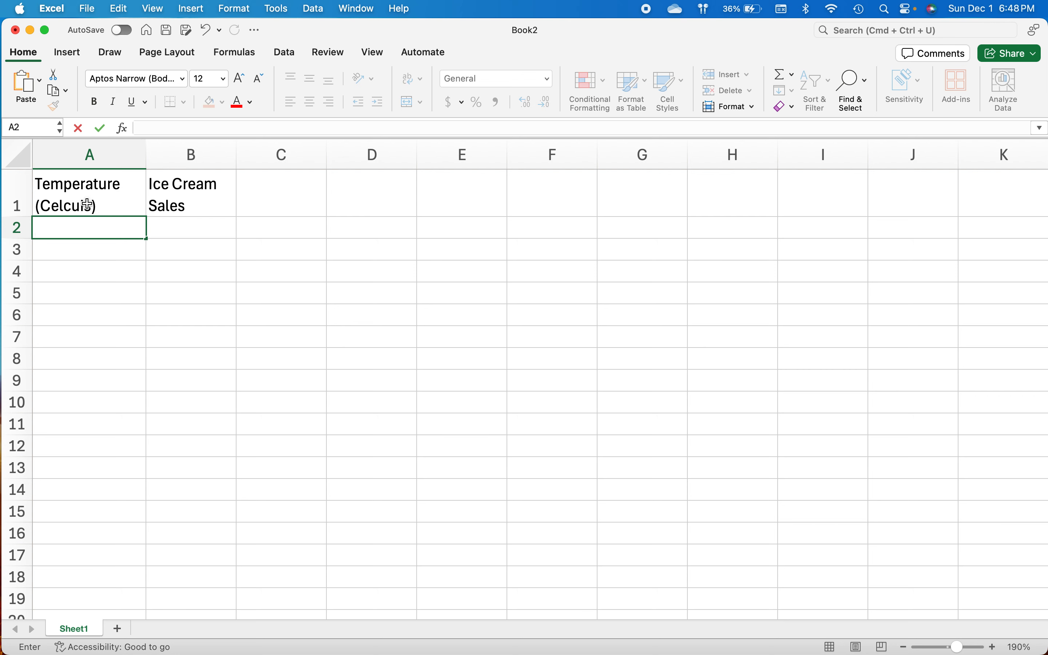
# Correct the header in cell A1 to read "Temperature (Celsuis)"
pyautogui.click(76, 205)
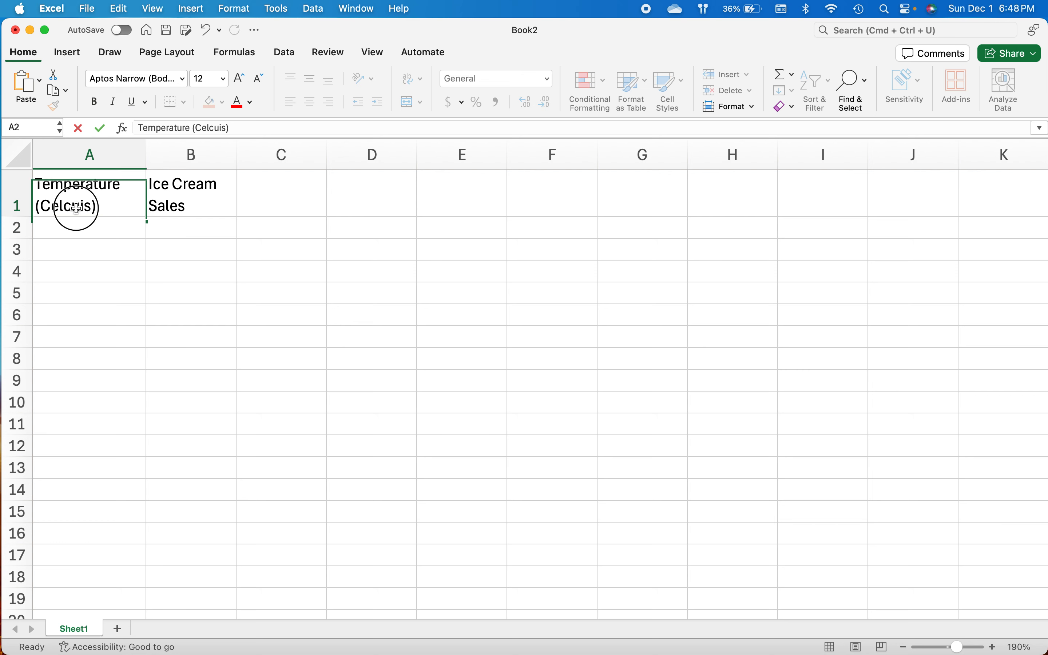
pyautogui.click(215, 128)
pyautogui.press('BackSpace')
pyautogui.write('s')
pyautogui.press('Return')
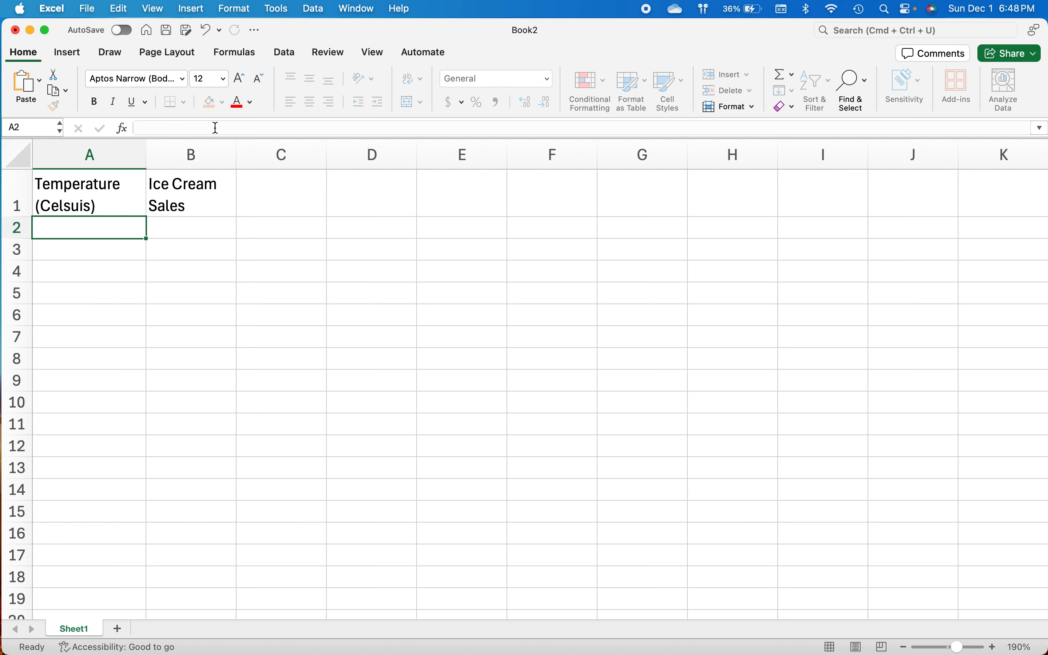
# Enter the temperatures 14.2, 16.4, 11.9 and 15.2 in cells A2 to A5
pyautogui.write('14.2')
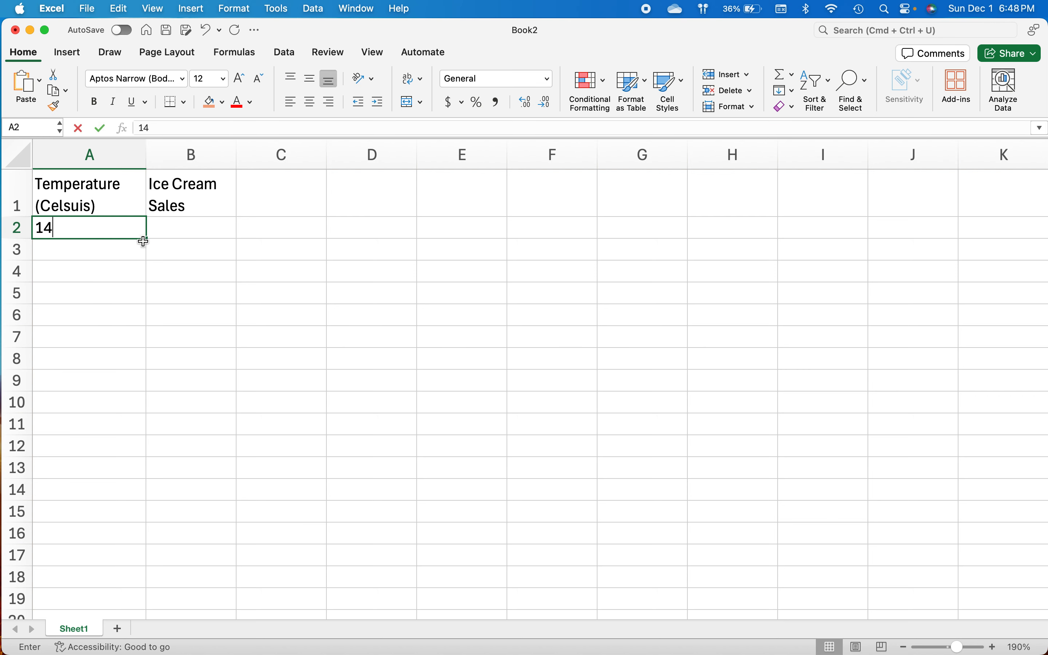
pyautogui.press('Return')
pyautogui.write('16.4')
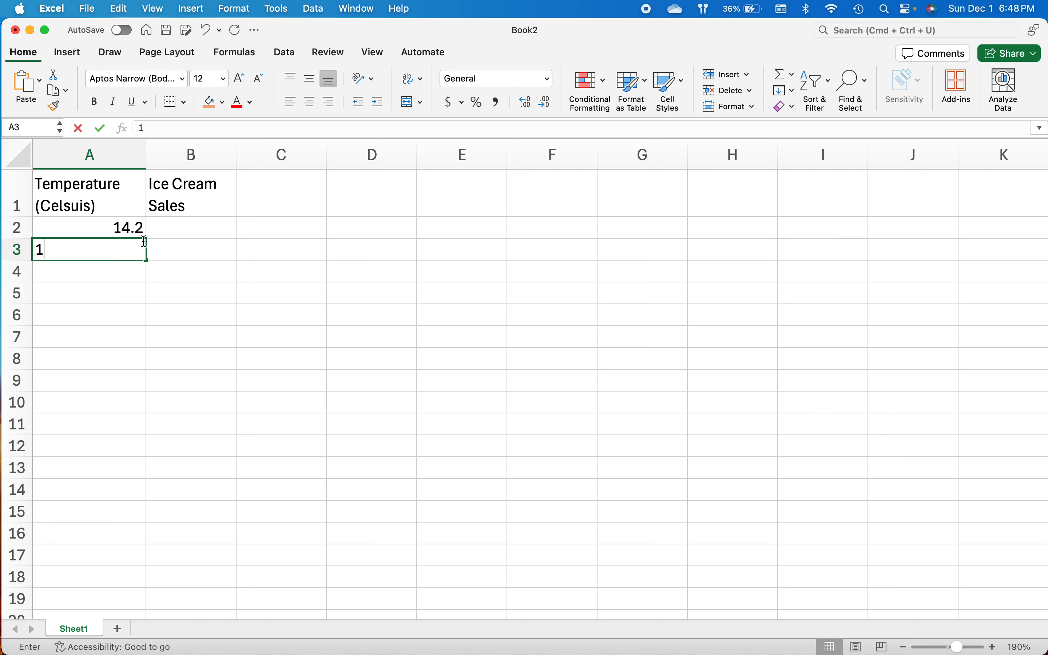
pyautogui.press('Return')
pyautogui.write('11.9')
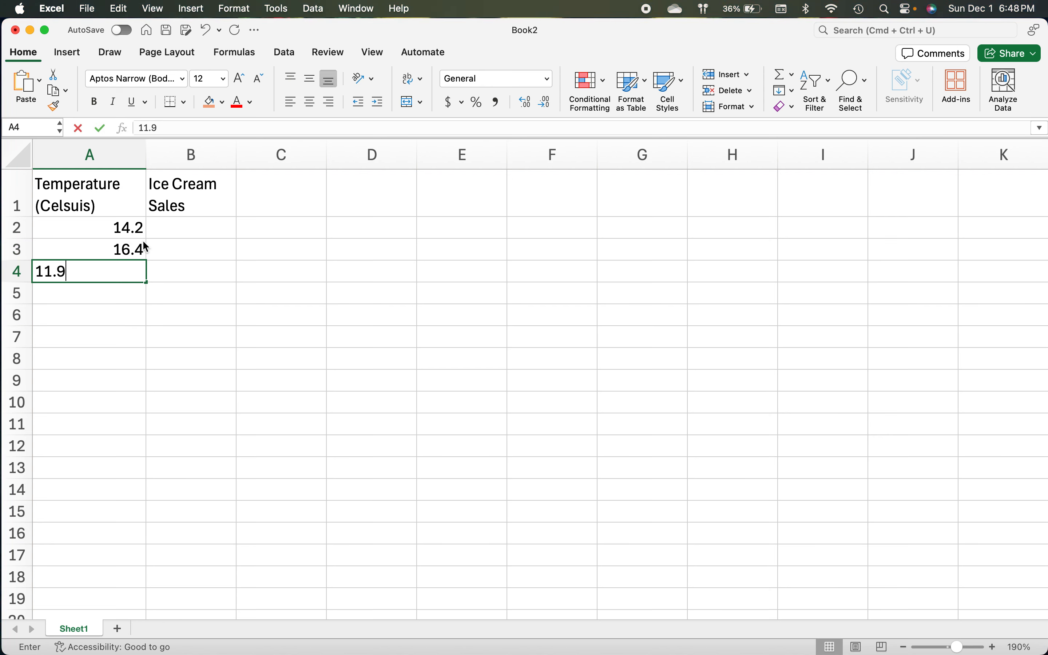
pyautogui.press('Return')
pyautogui.write('15.2')
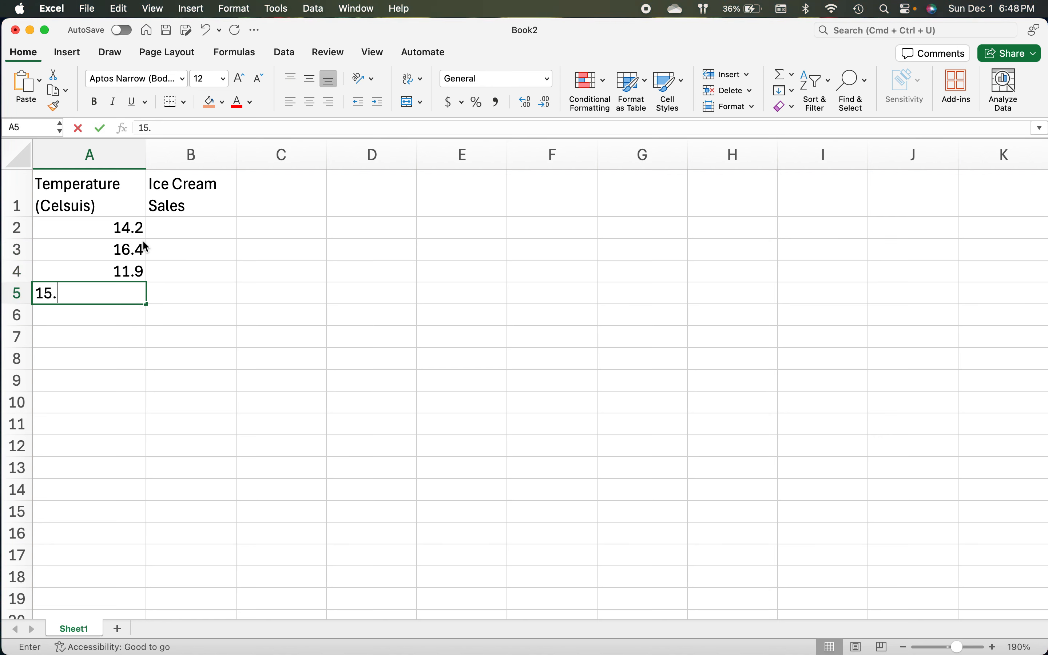
pyautogui.press('Return')
# Enter the temperatures 18.5, 22.1, 19.4 and 25.1 in cells A6 to A9
pyautogui.write('18.5')
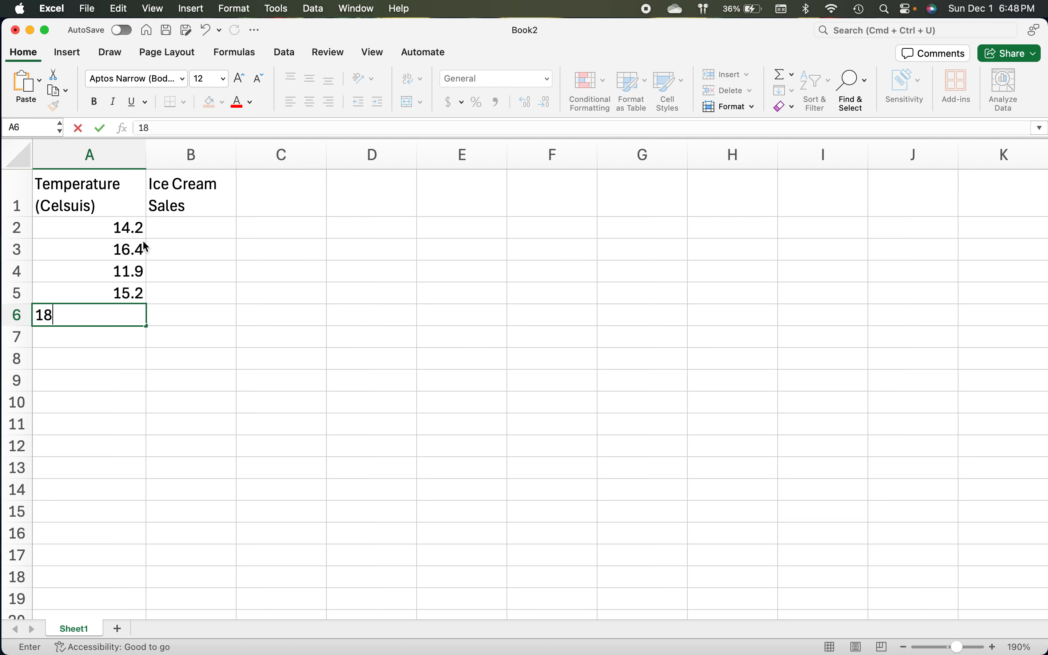
pyautogui.press('Return')
pyautogui.write('22.1')
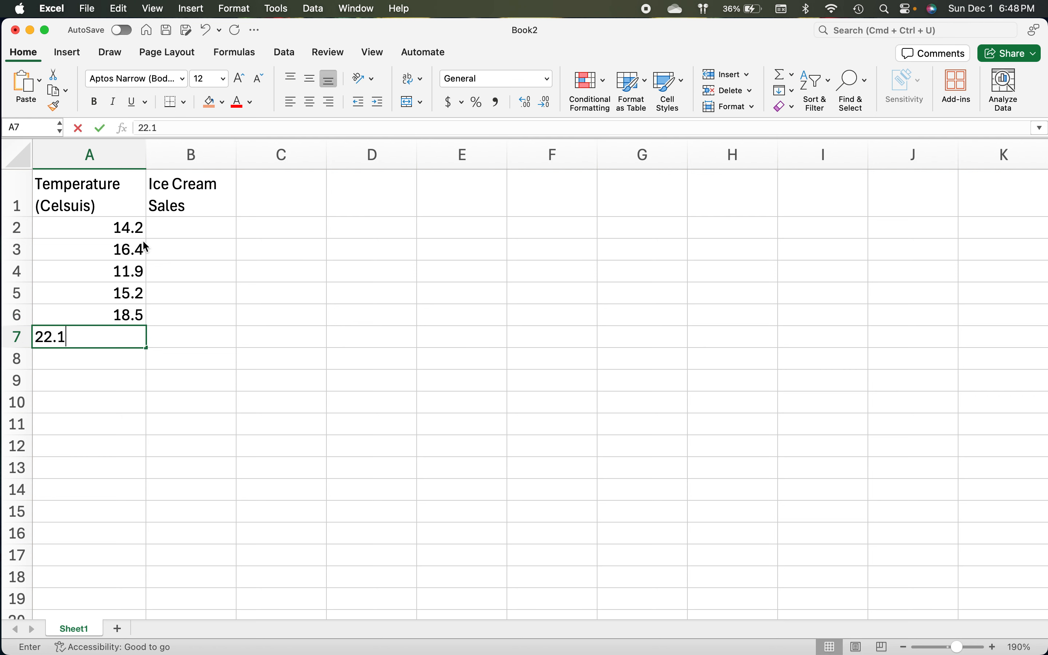
pyautogui.press('Return')
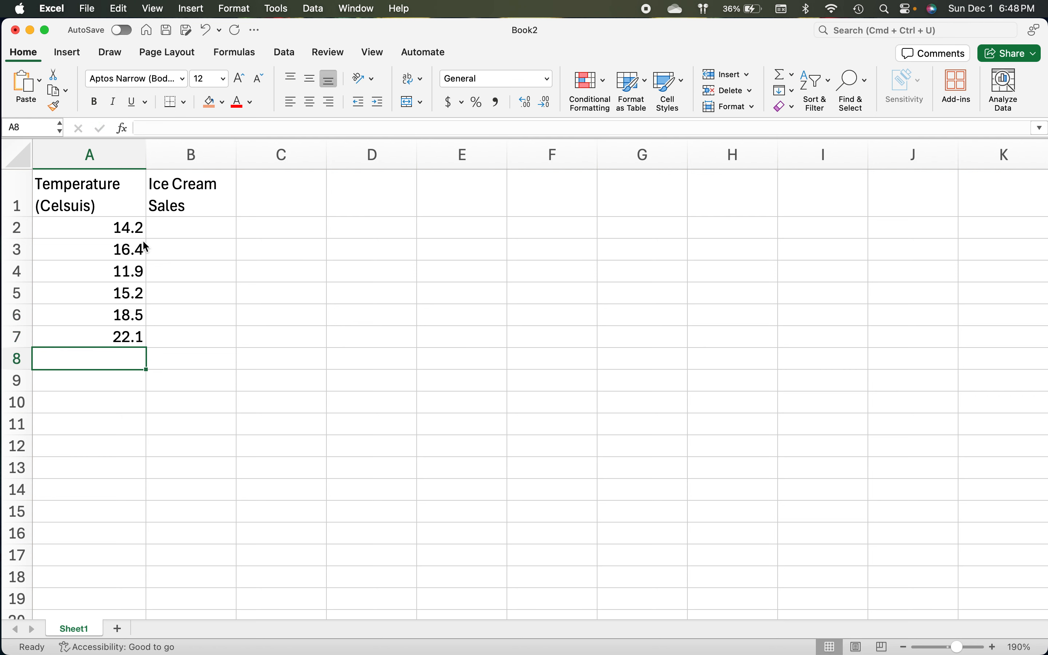
pyautogui.write('19.4')
pyautogui.press('Return')
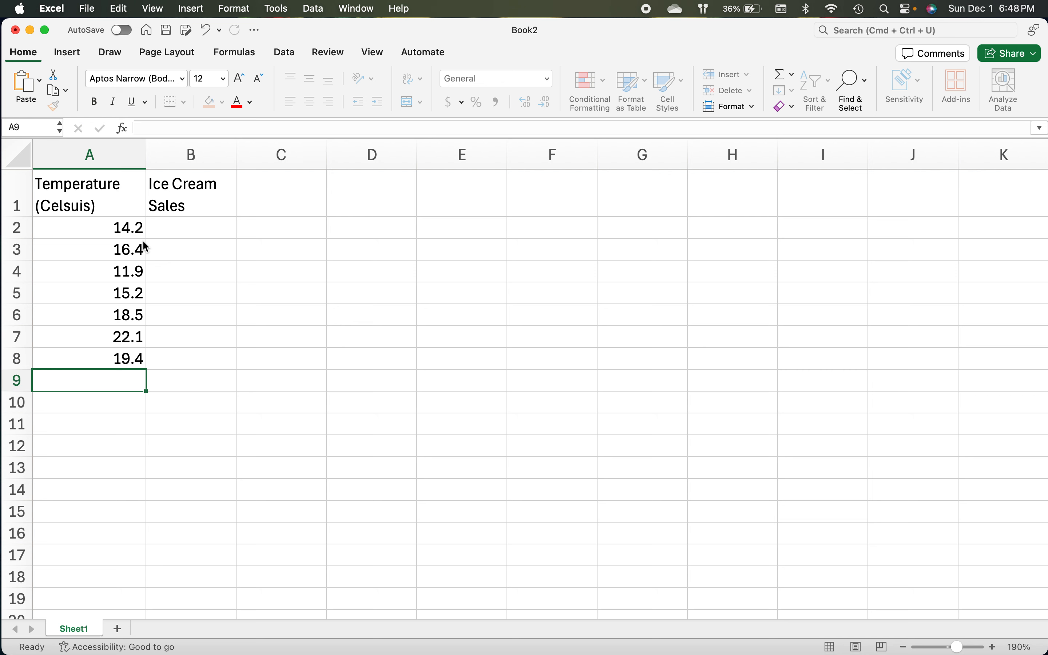
pyautogui.write('25.1')
pyautogui.press('Return')
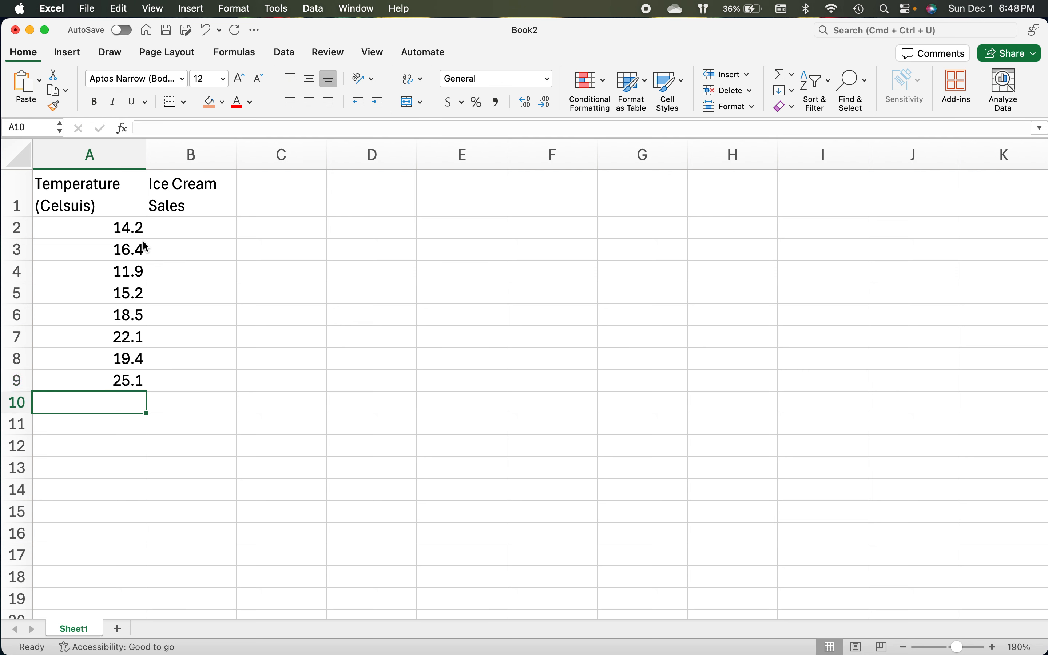
# Enter the temperatures 23.4, 18.1, 22.6 and 17.2 in cells A10 to A13
pyautogui.write('23.4')
pyautogui.press('Return')
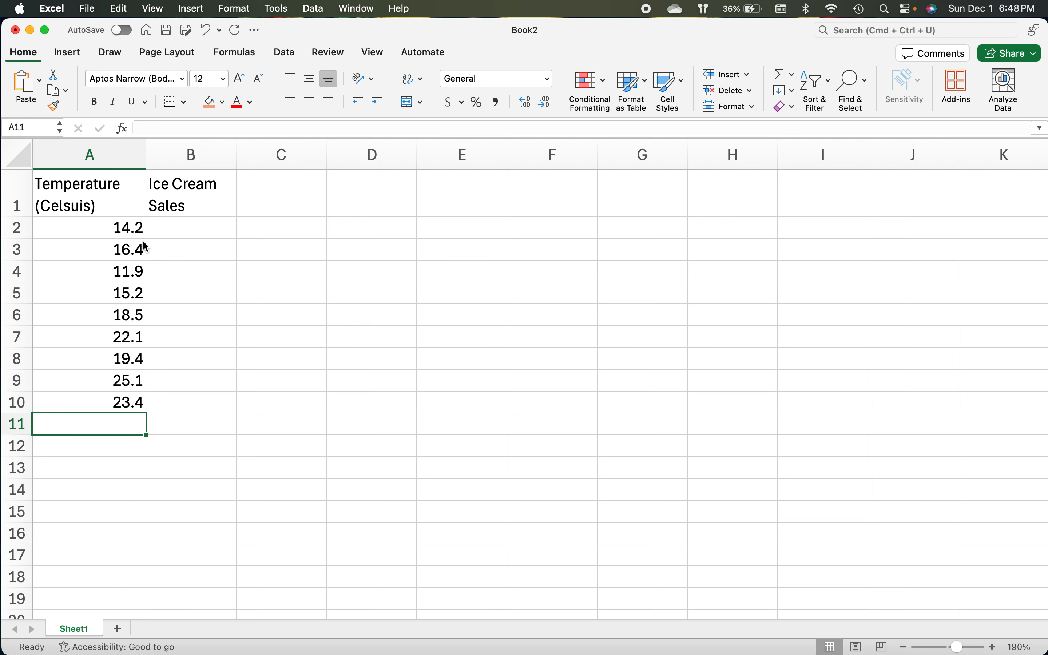
pyautogui.write('18.1')
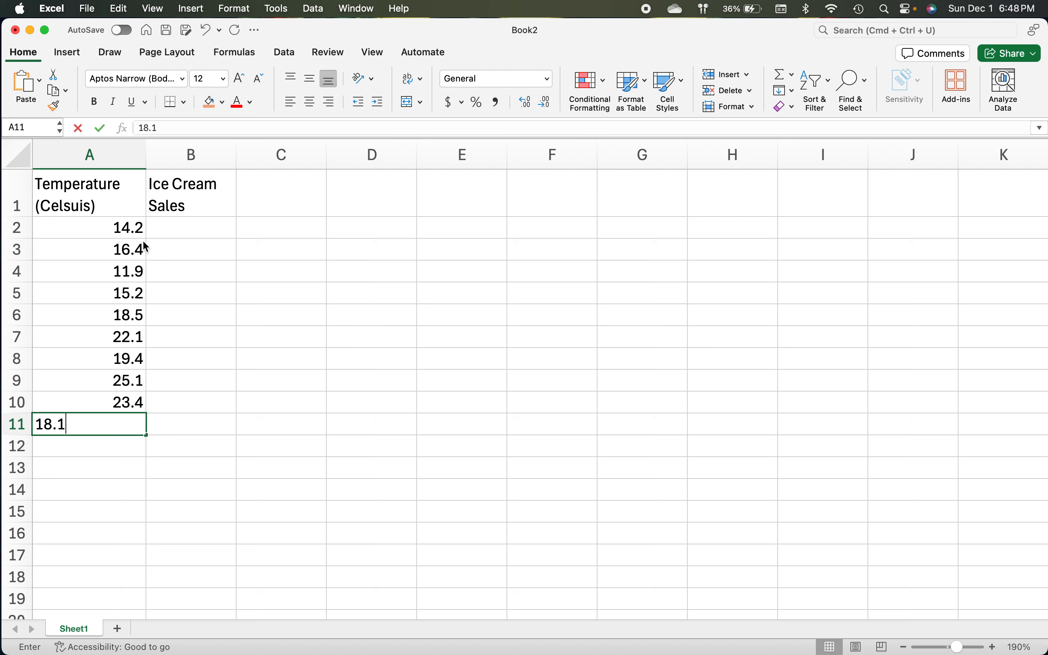
pyautogui.press('Return')
pyautogui.write('22.6')
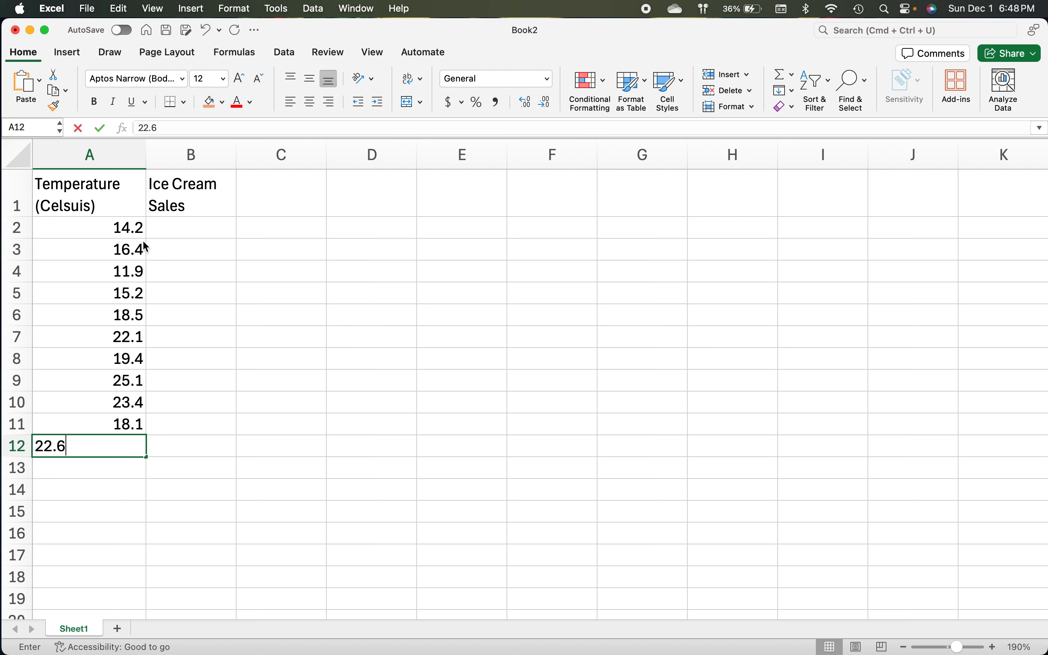
pyautogui.press('Return')
pyautogui.write('17.2')
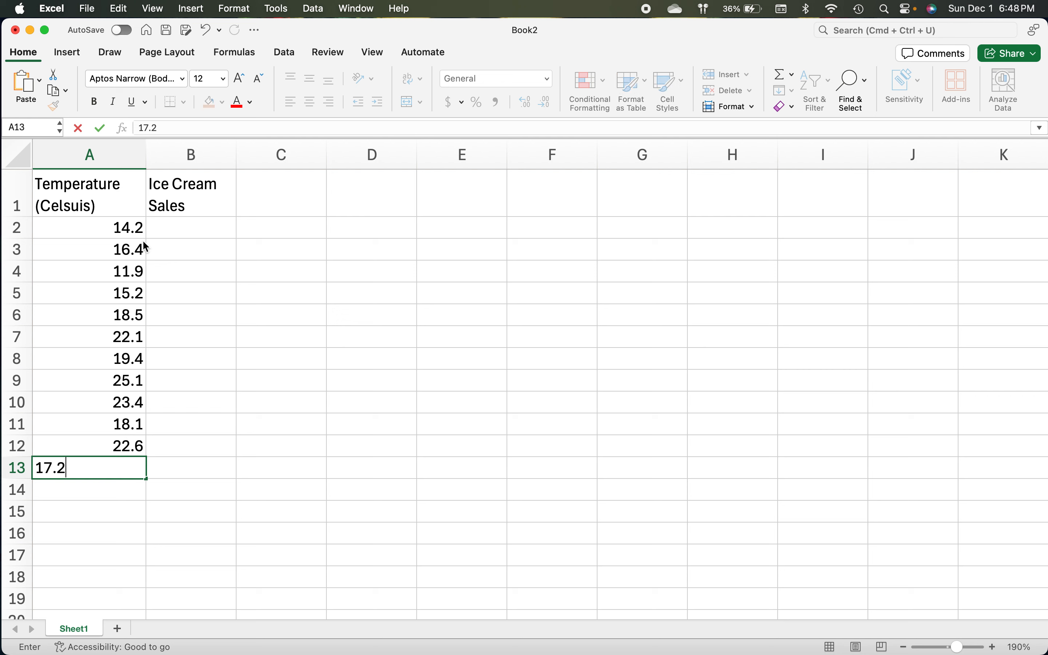
pyautogui.press('Return')
# Enter the ice cream sales 215, 325, 185 and 332 in cells B2 to B5
pyautogui.click(191, 228)
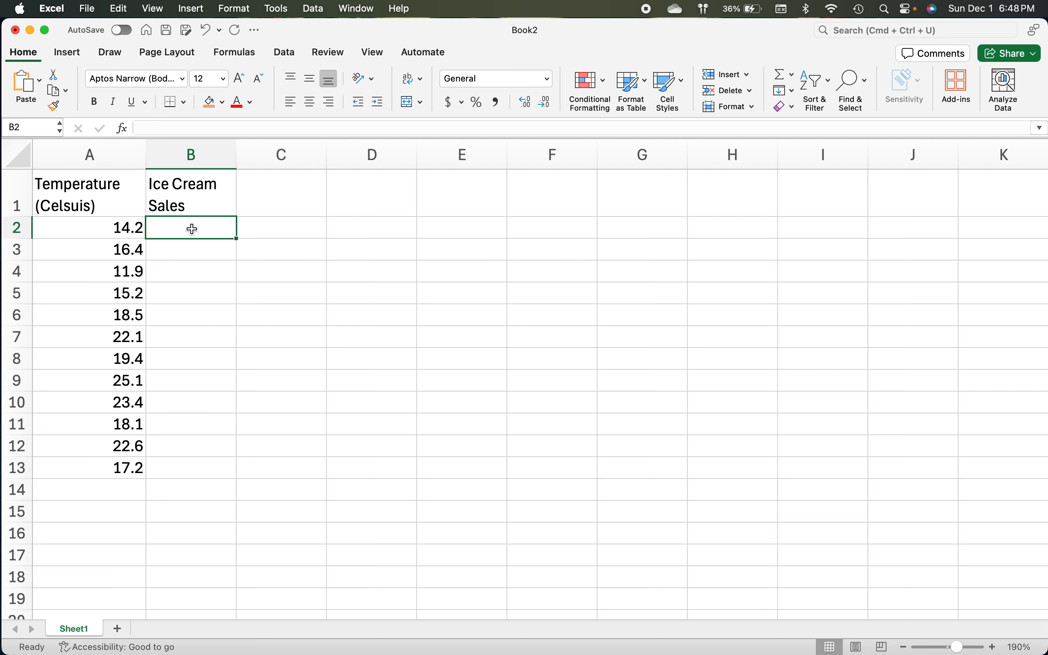
pyautogui.write('215')
pyautogui.press('Return')
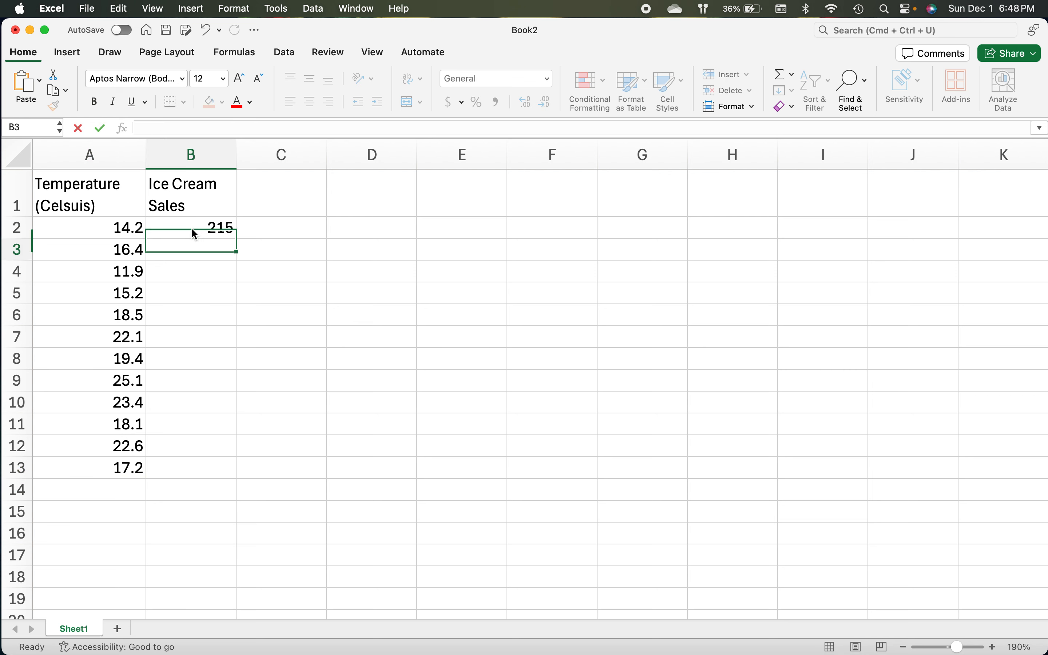
pyautogui.write('325')
pyautogui.press('Return')
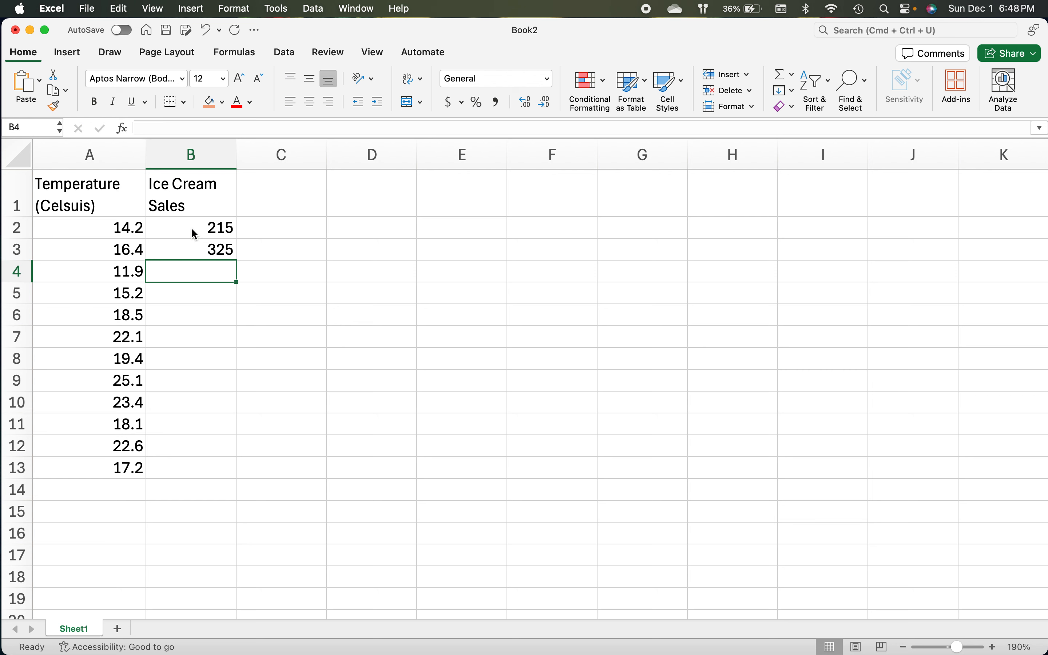
pyautogui.write('185')
pyautogui.press('Return')
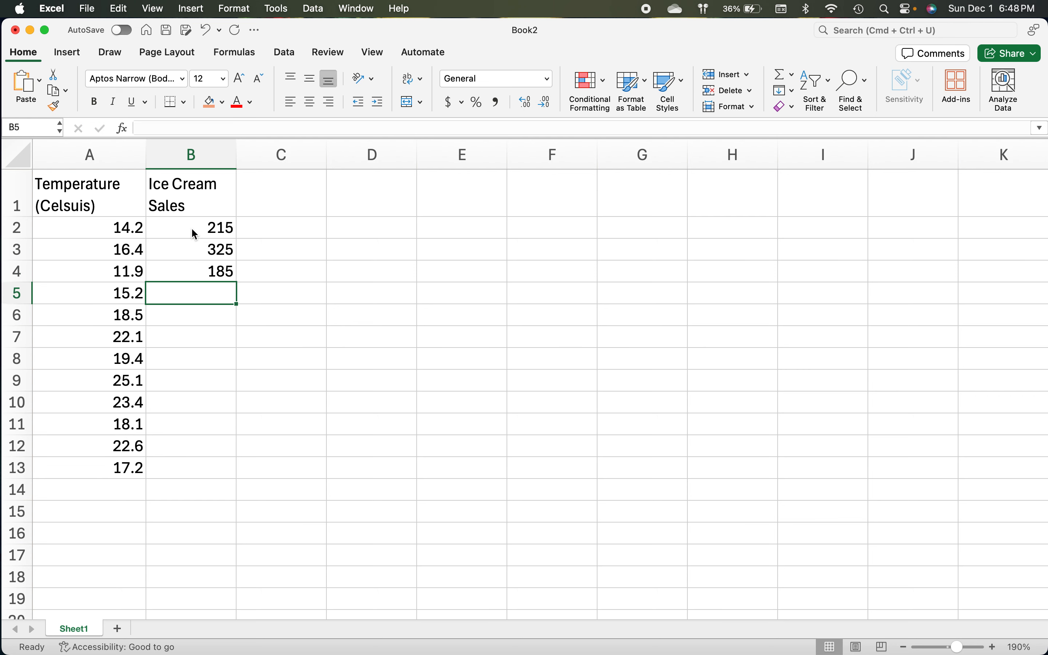
pyautogui.write('332')
pyautogui.press('Return')
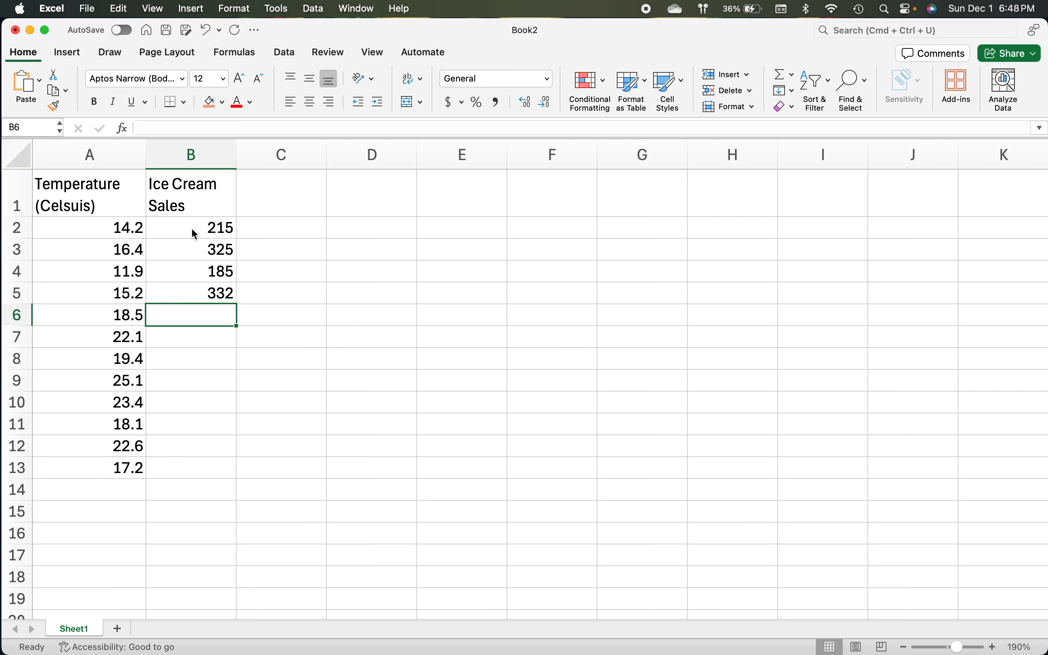
# Enter the ice cream sales 406, 522, 412 and 614 in cells B6 to B9
pyautogui.write('406')
pyautogui.press('Return')
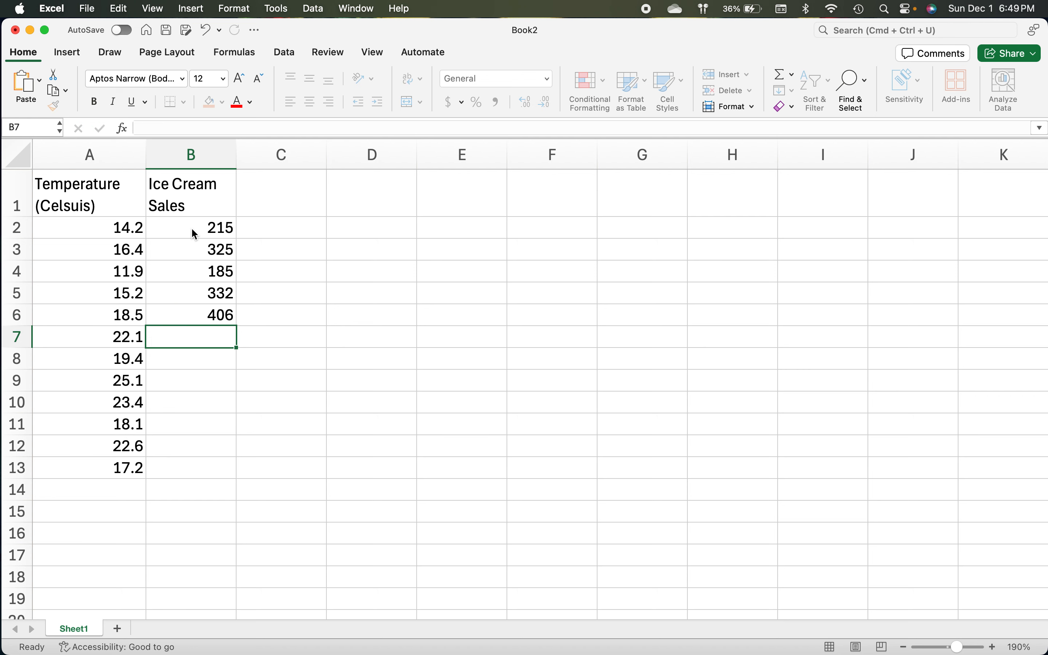
pyautogui.write('522')
pyautogui.press('Return')
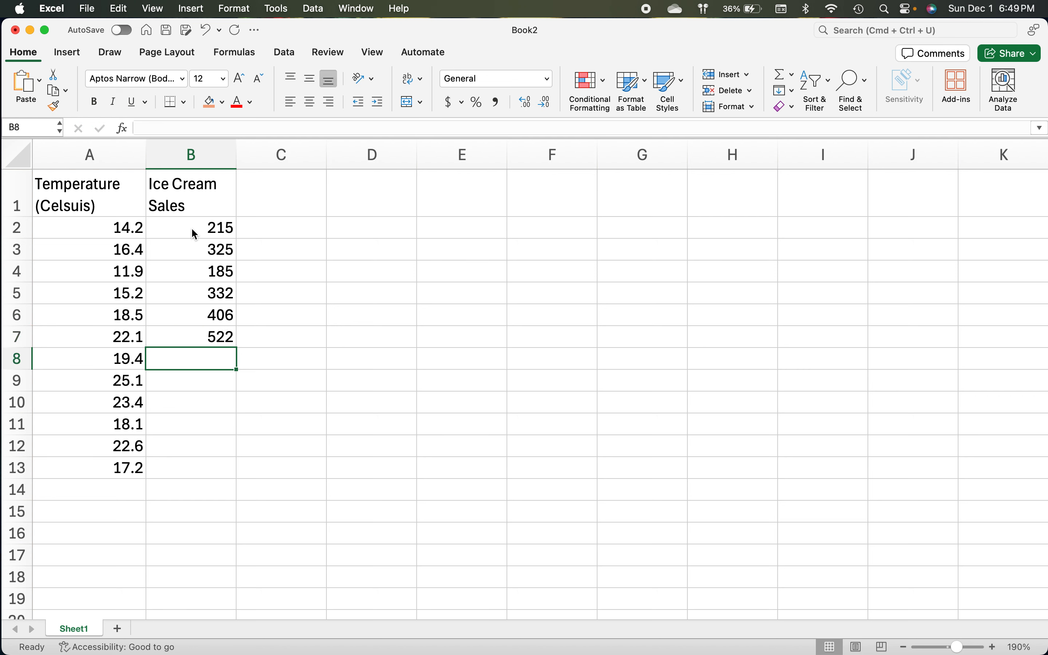
pyautogui.write('412')
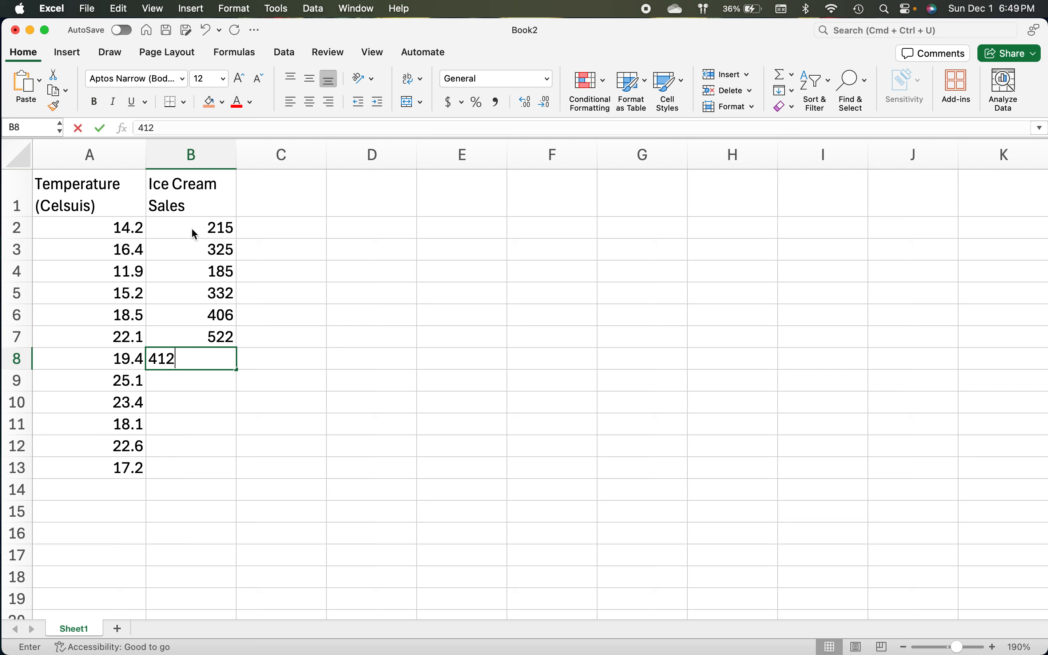
pyautogui.press('Return')
pyautogui.write('614')
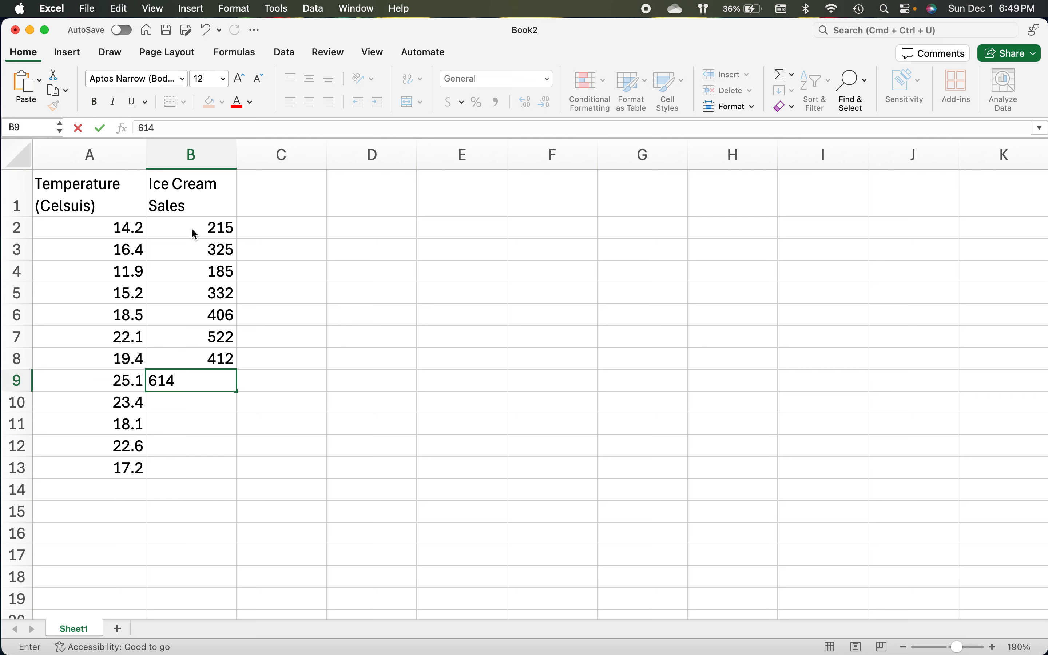
pyautogui.press('Return')
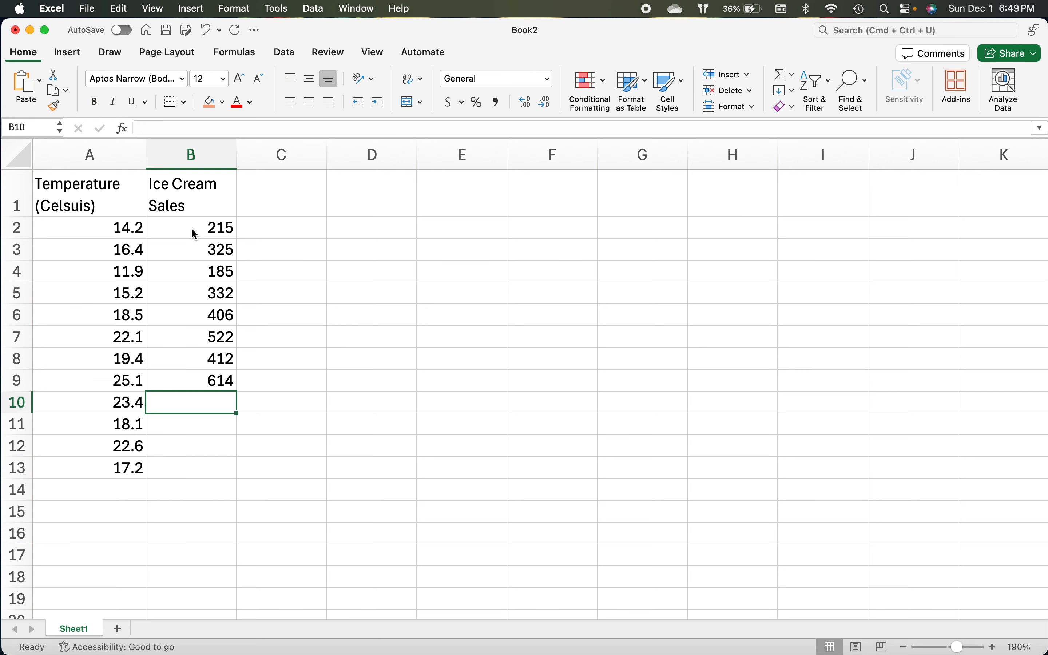
# Enter the ice cream sales 544, 421, 445 and 408 in cells B10 to B13
pyautogui.write('544')
pyautogui.press('Return')
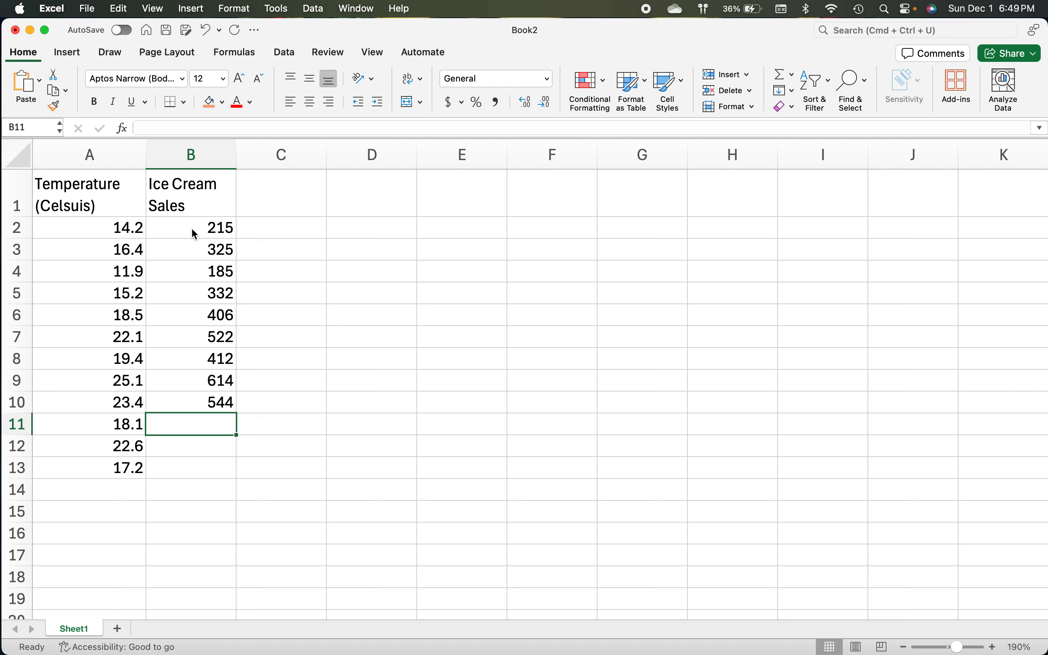
pyautogui.write('421')
pyautogui.press('Return')
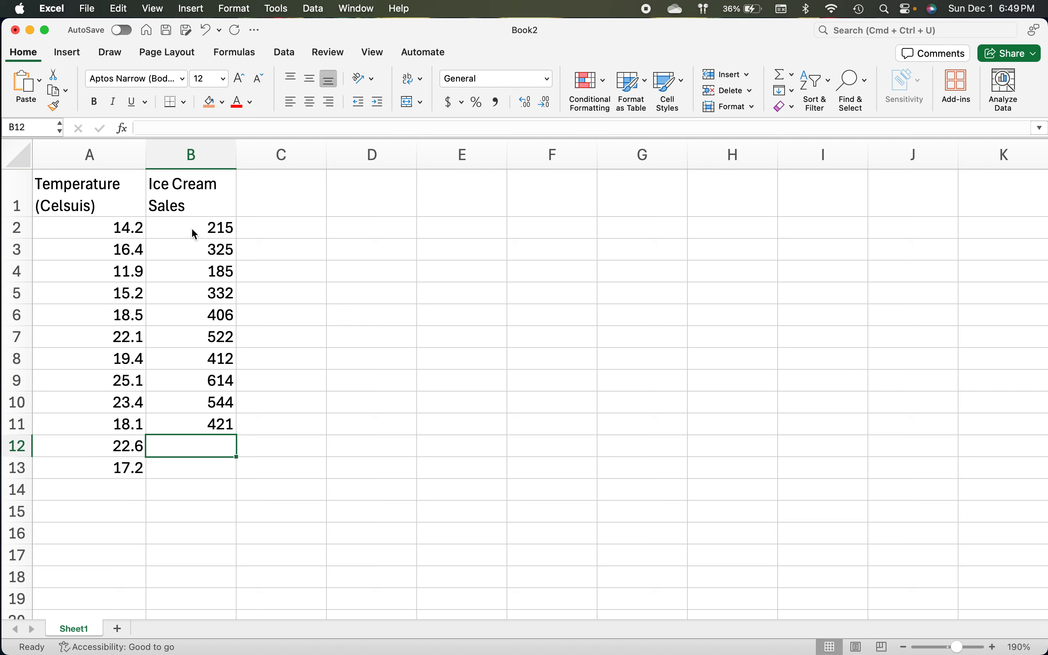
pyautogui.write('22')
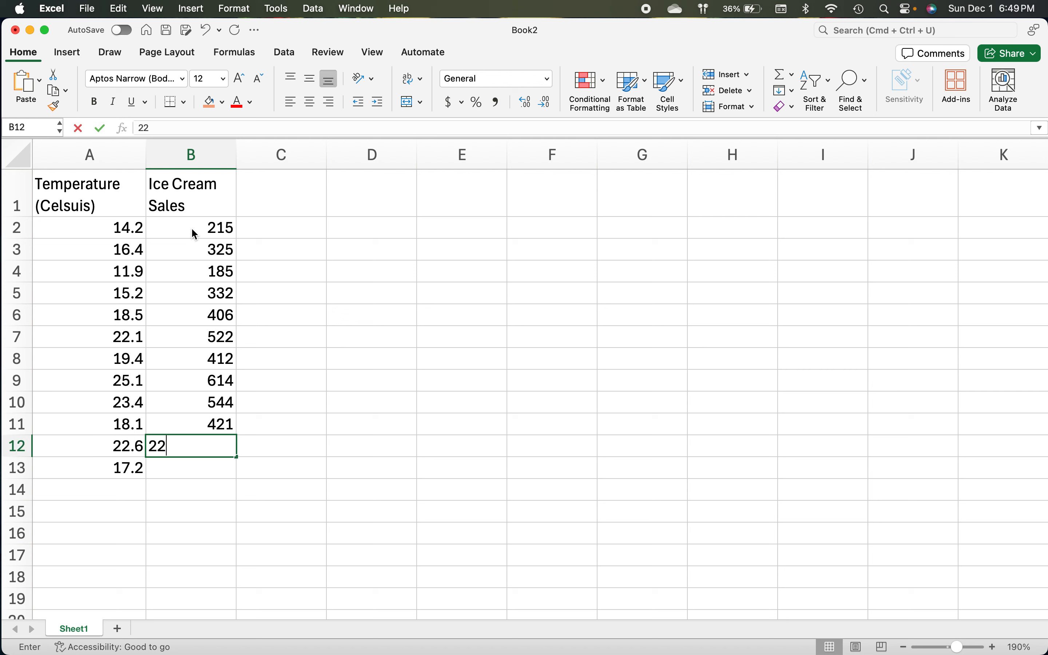
pyautogui.press('BackSpace')
pyautogui.press('BackSpace')
pyautogui.write('445')
pyautogui.press('Return')
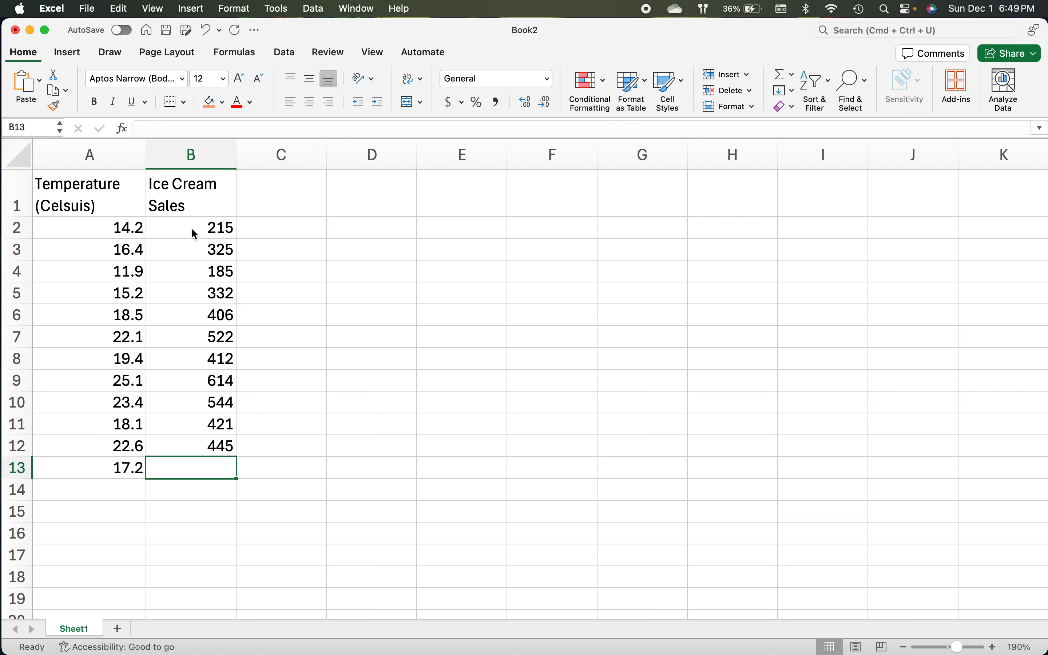
pyautogui.write('408')
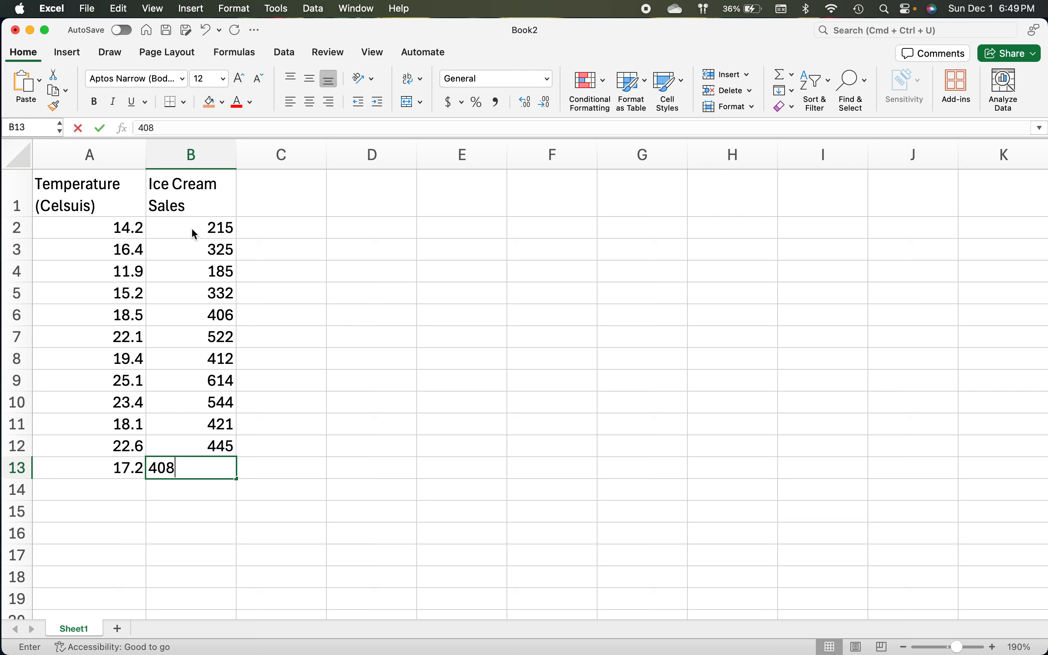
pyautogui.press('Return')
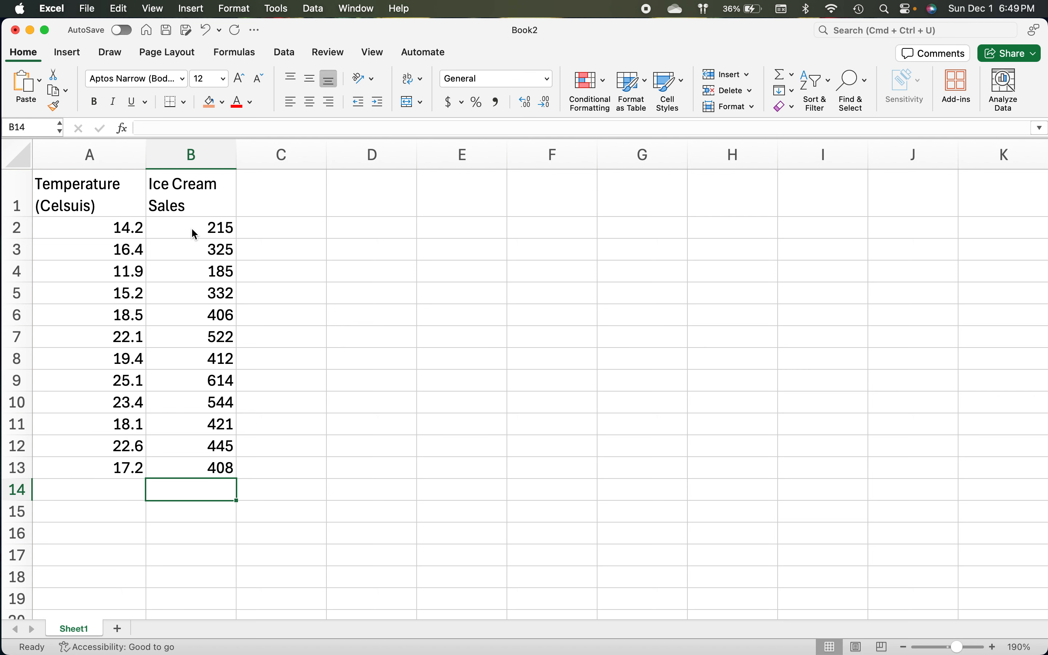
# Review the ice cream sales figures in cells B2 to B13 one by one
pyautogui.click(192, 232)
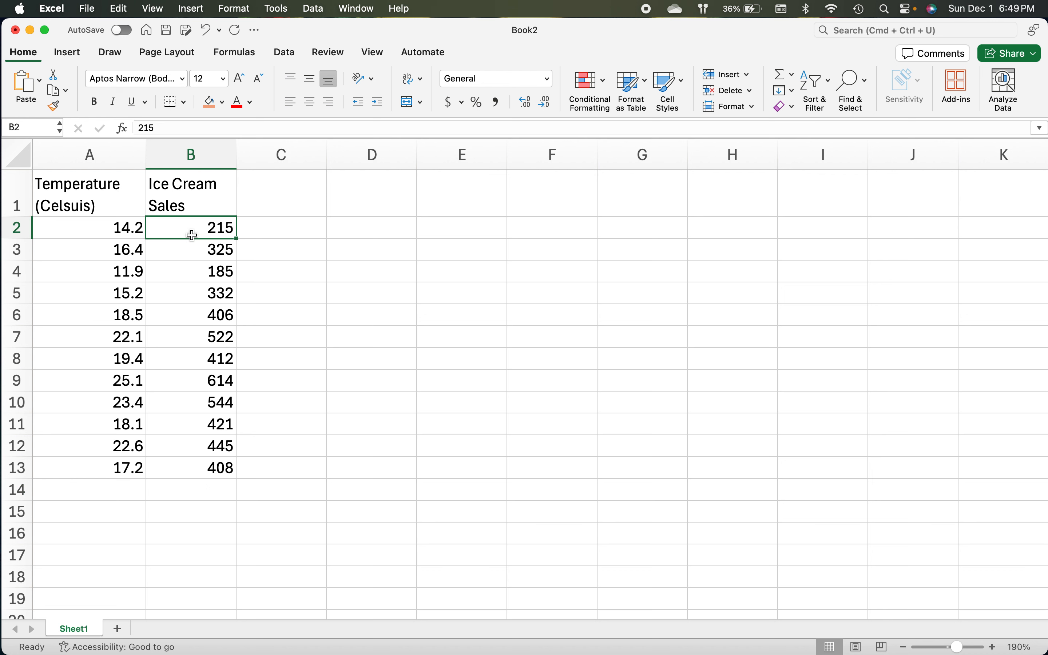
pyautogui.press('Down')
pyautogui.press('Down')
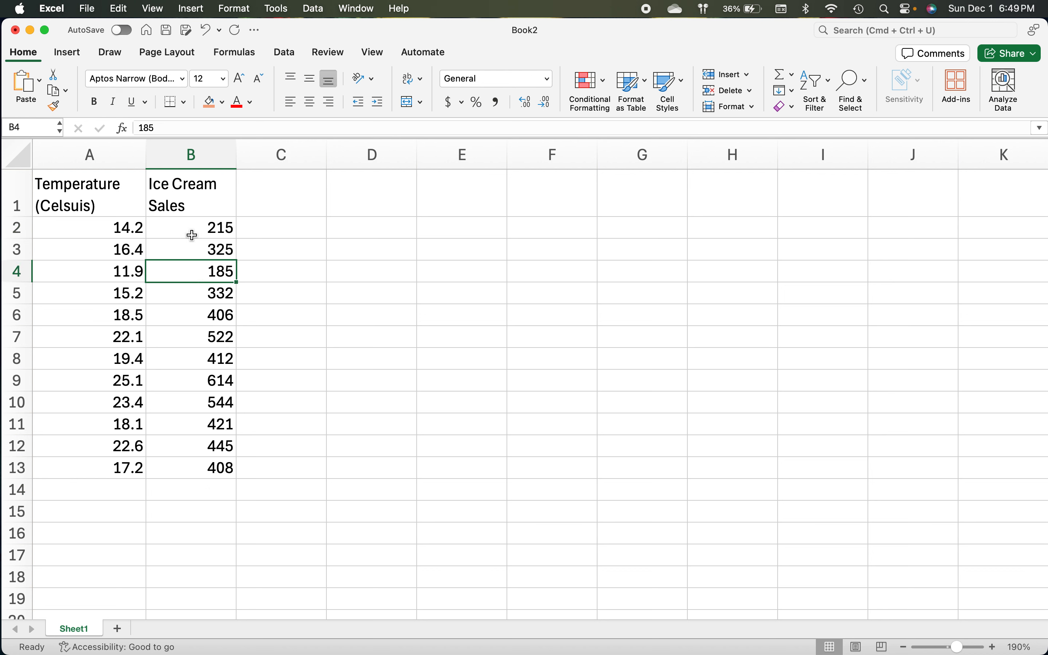
pyautogui.press('Down')
pyautogui.press('Down')
pyautogui.press('Down')
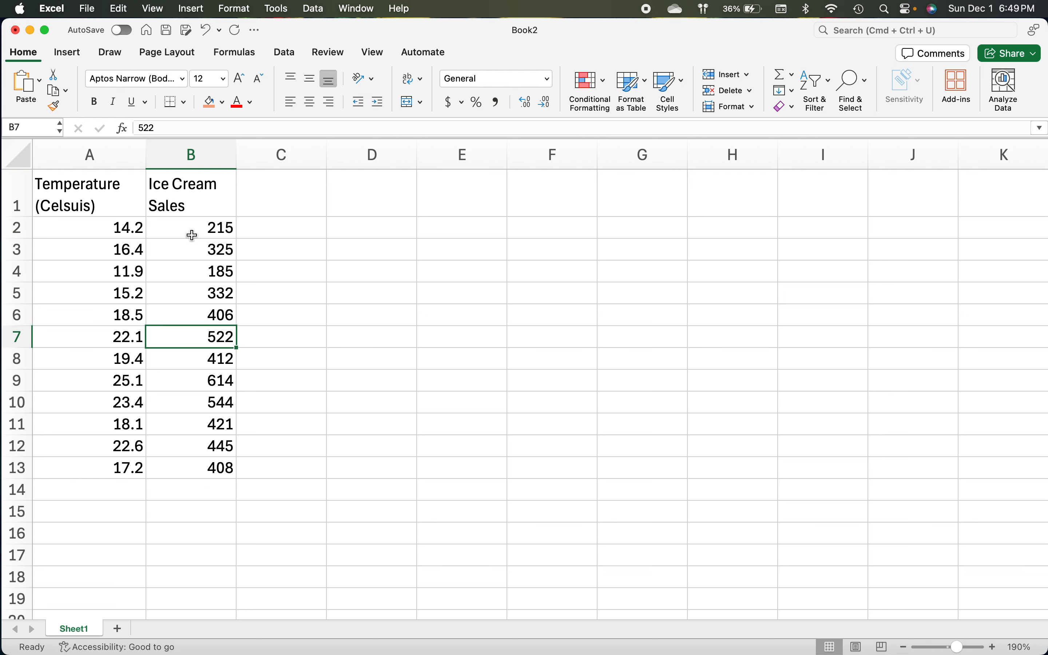
pyautogui.press('Down')
pyautogui.press('Down')
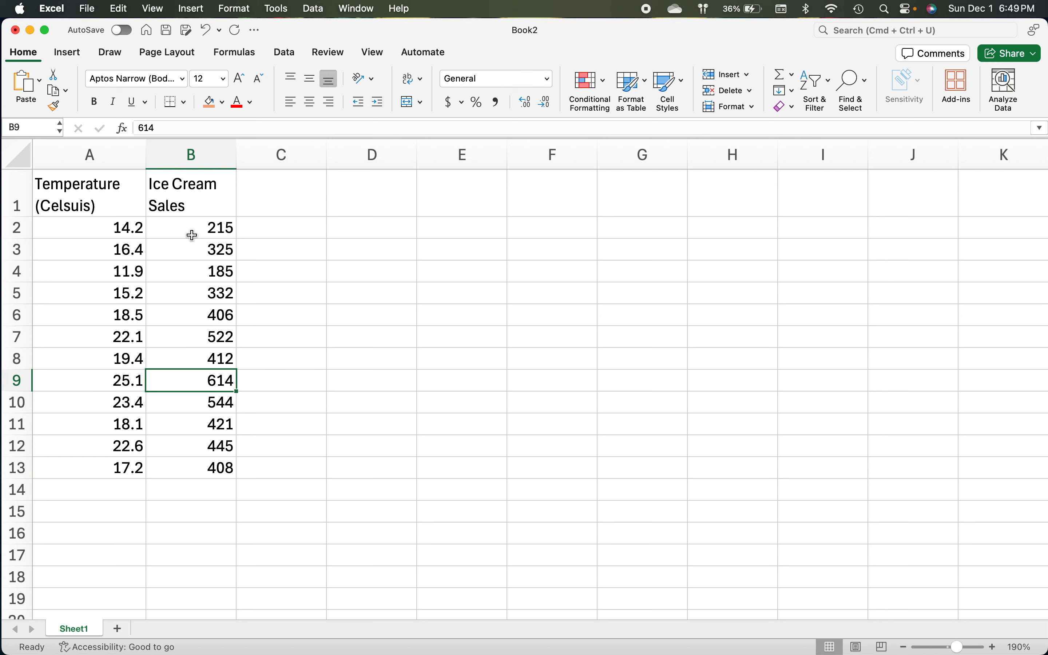
pyautogui.press('Down')
pyautogui.press('Down')
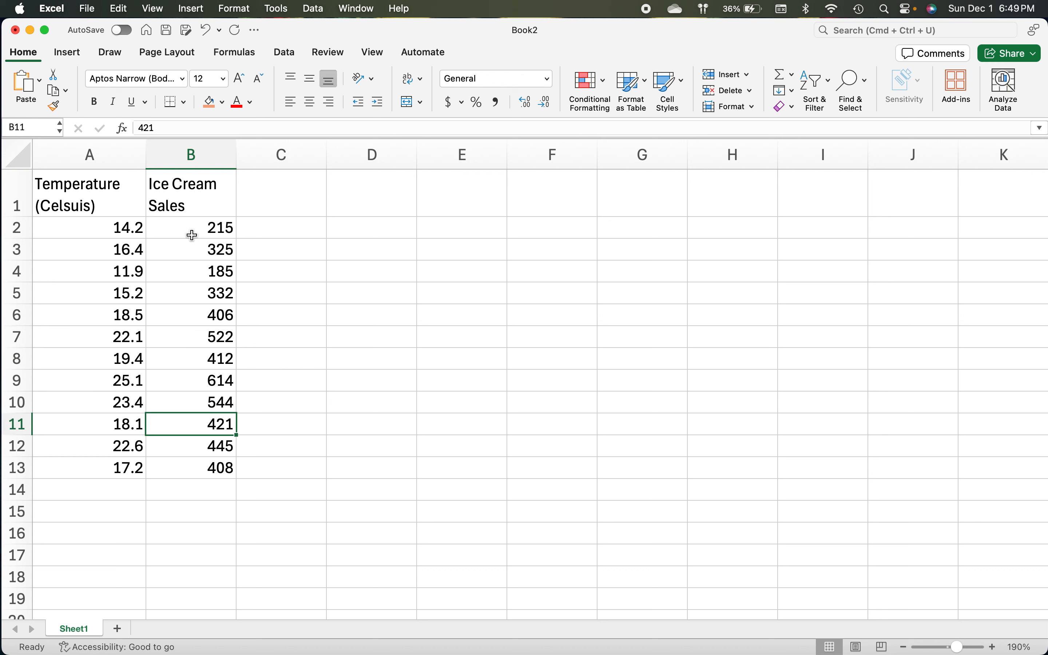
pyautogui.press('Down')
pyautogui.press('Down')
# Review the Celsius temperatures in column A, going from A13 up to A3
pyautogui.press('Left')
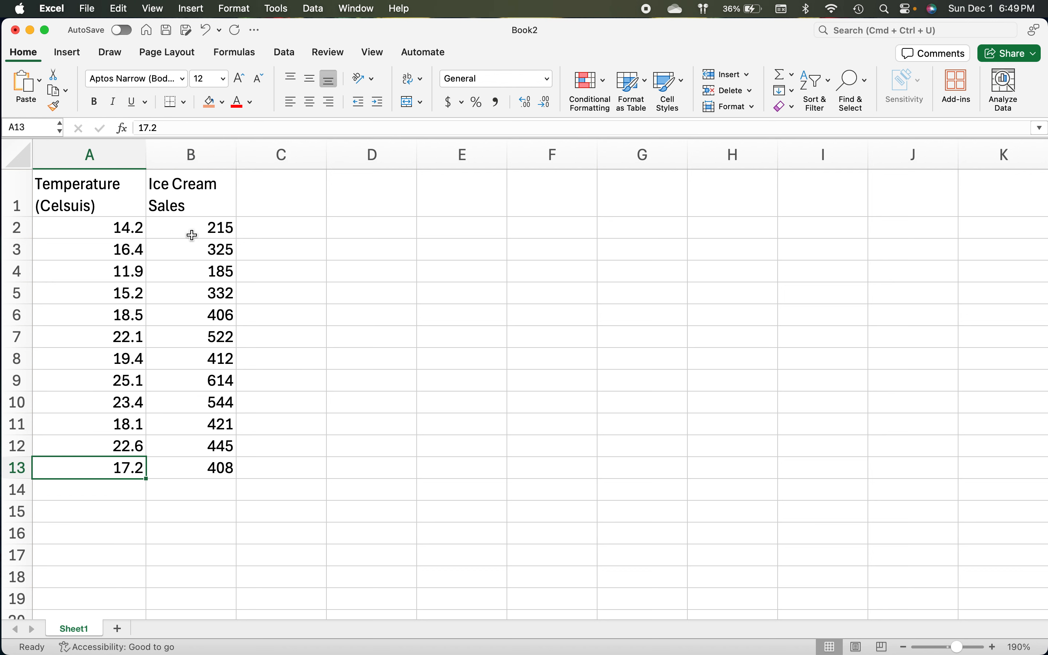
pyautogui.press('Up')
pyautogui.press('Up')
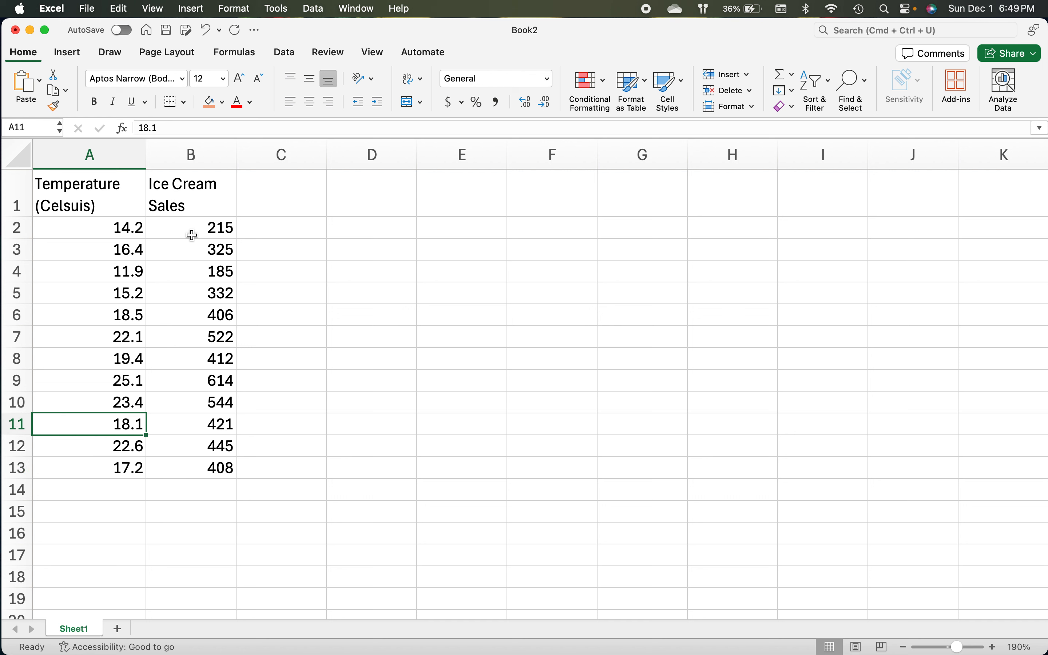
pyautogui.press('Up')
pyautogui.press('Up')
pyautogui.press('Up')
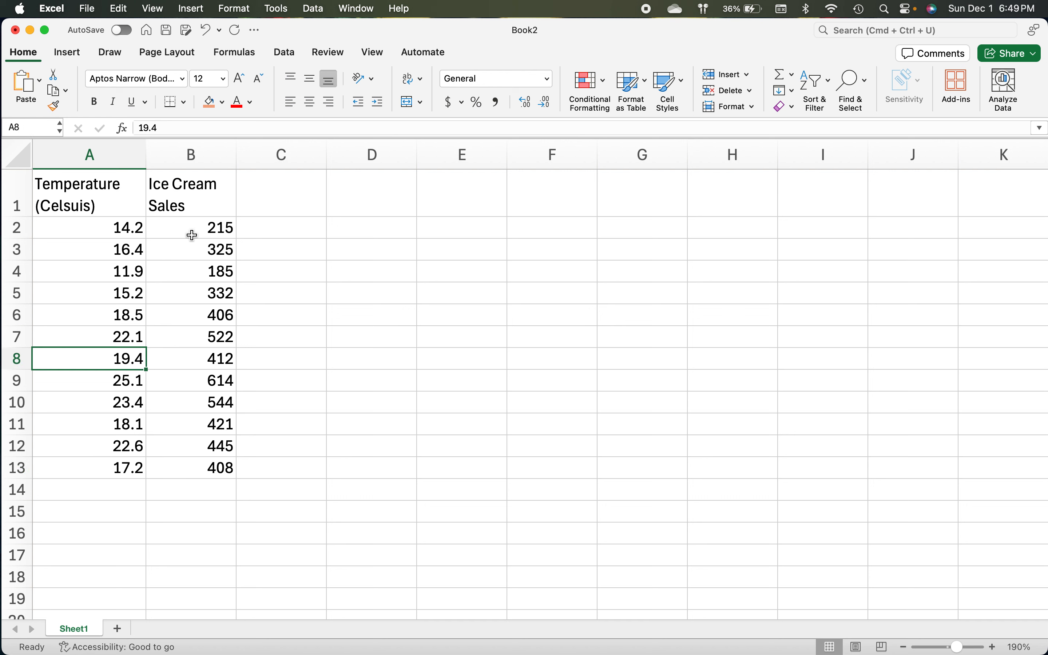
pyautogui.press('Up')
pyautogui.press('Up')
pyautogui.press('Up')
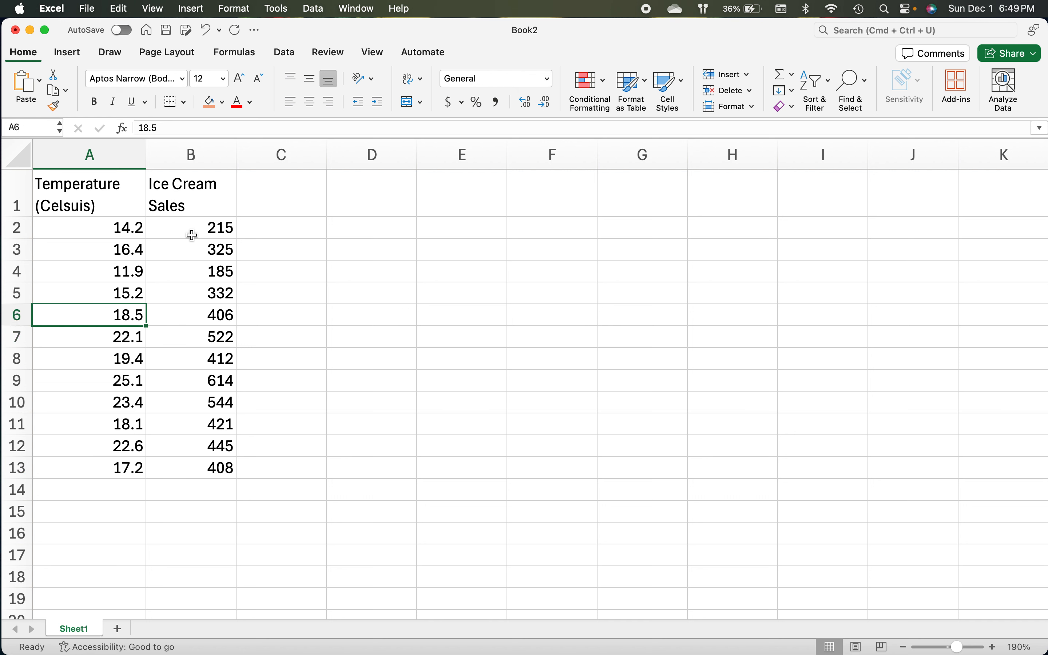
pyautogui.press('Up')
pyautogui.press('Up')
pyautogui.press('Up')
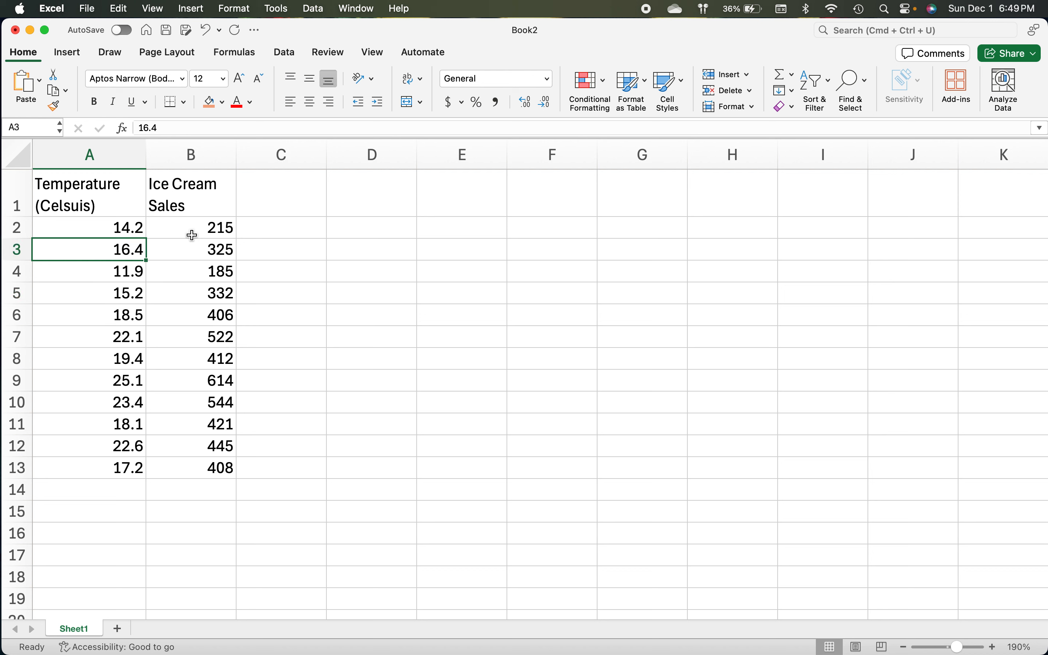
# Insert a markers-only scatter chart from the data in A1:B13 and place it beside the table, starting in column C at row 1
pyautogui.click(117, 189)
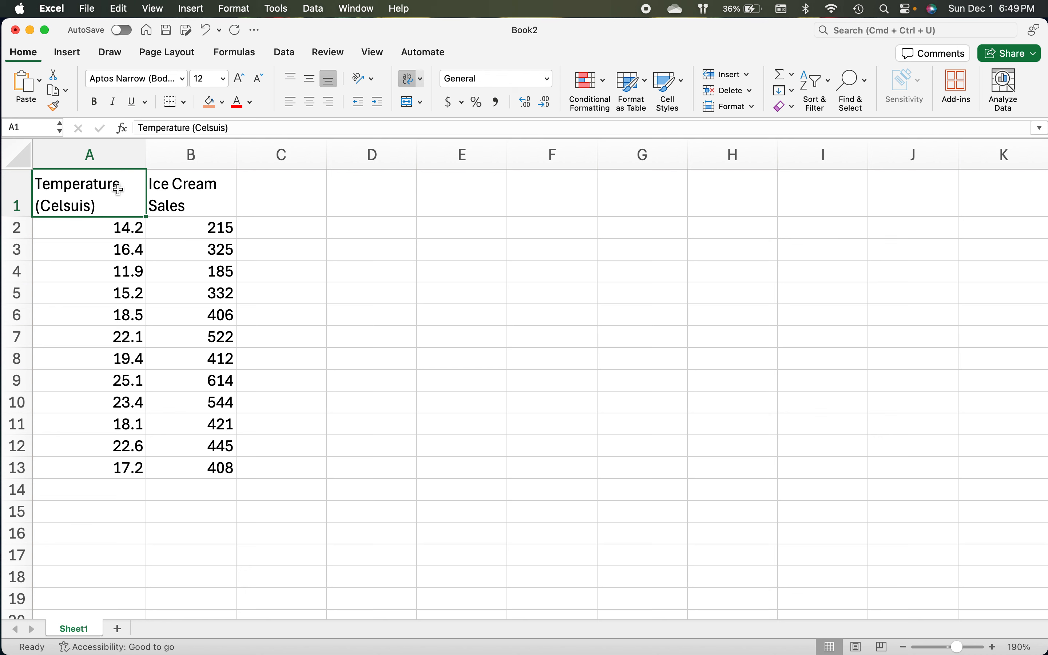
pyautogui.moveTo(117, 189); pyautogui.dragTo(193, 466)
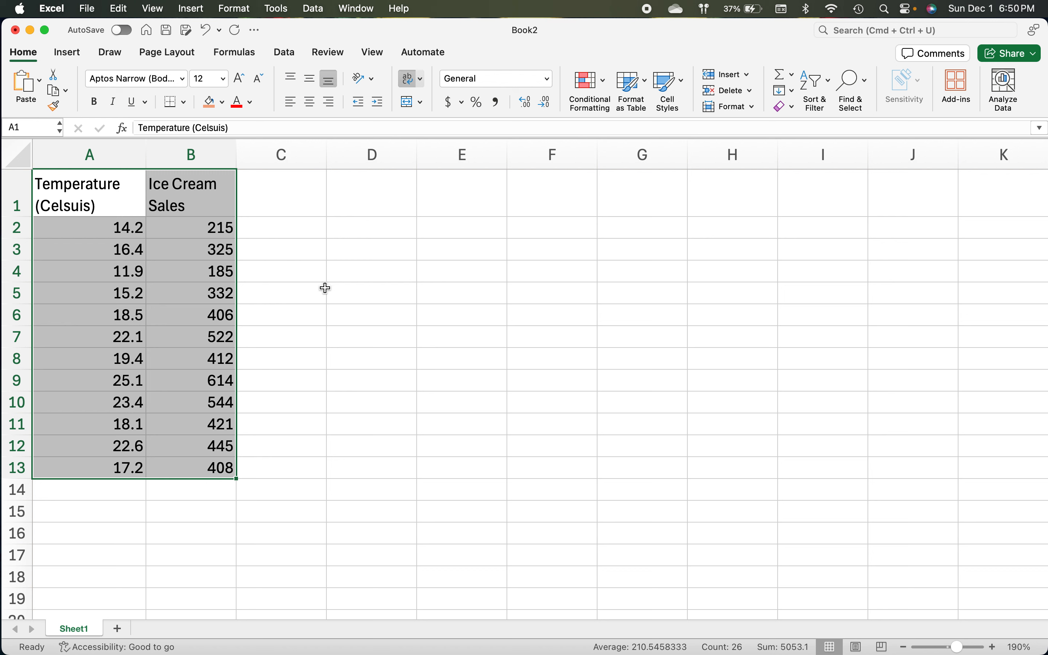
pyautogui.click(68, 52)
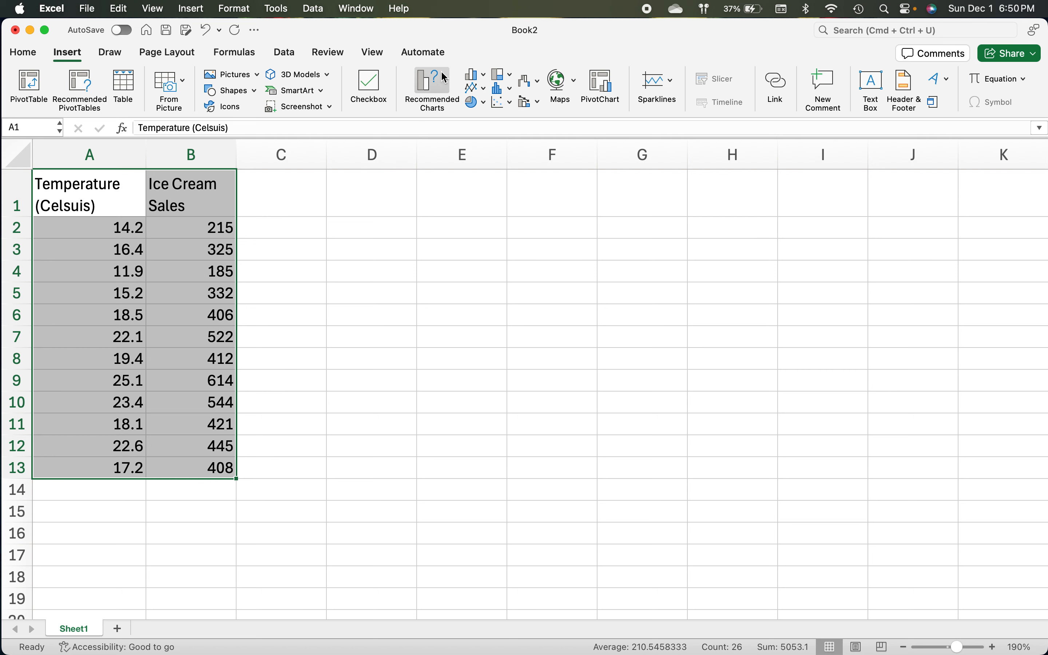
pyautogui.click(449, 82)
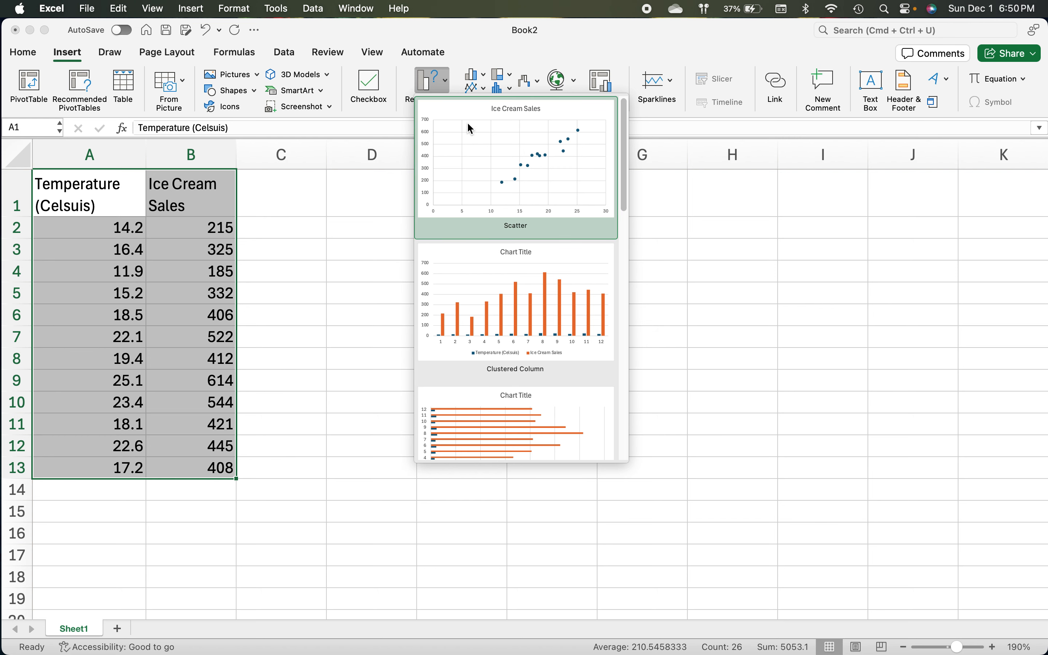
pyautogui.click(448, 86)
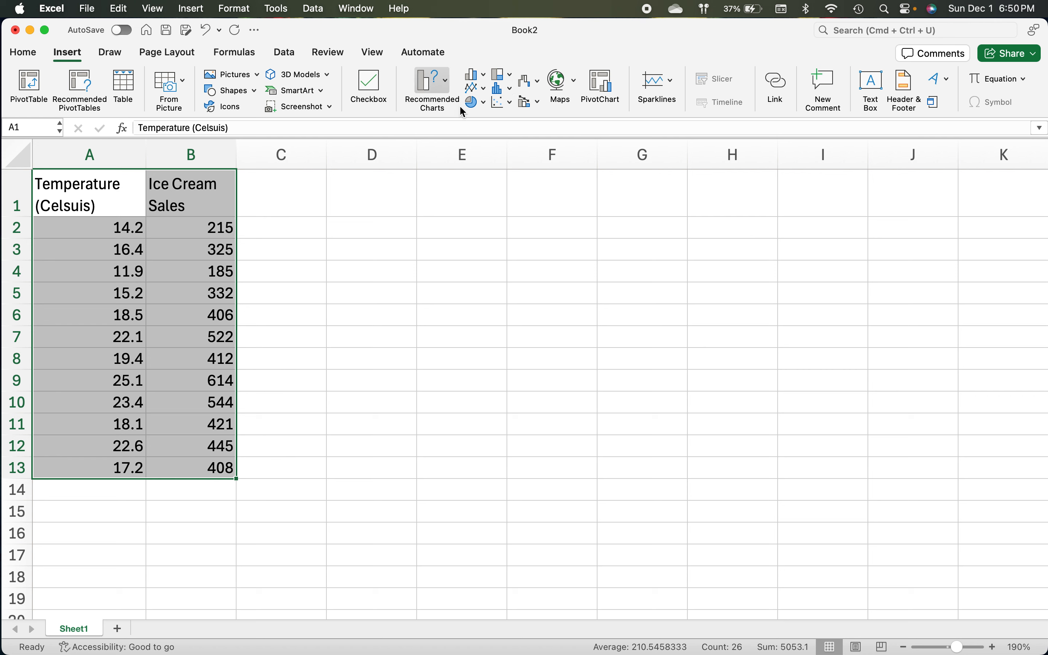
pyautogui.click(510, 103)
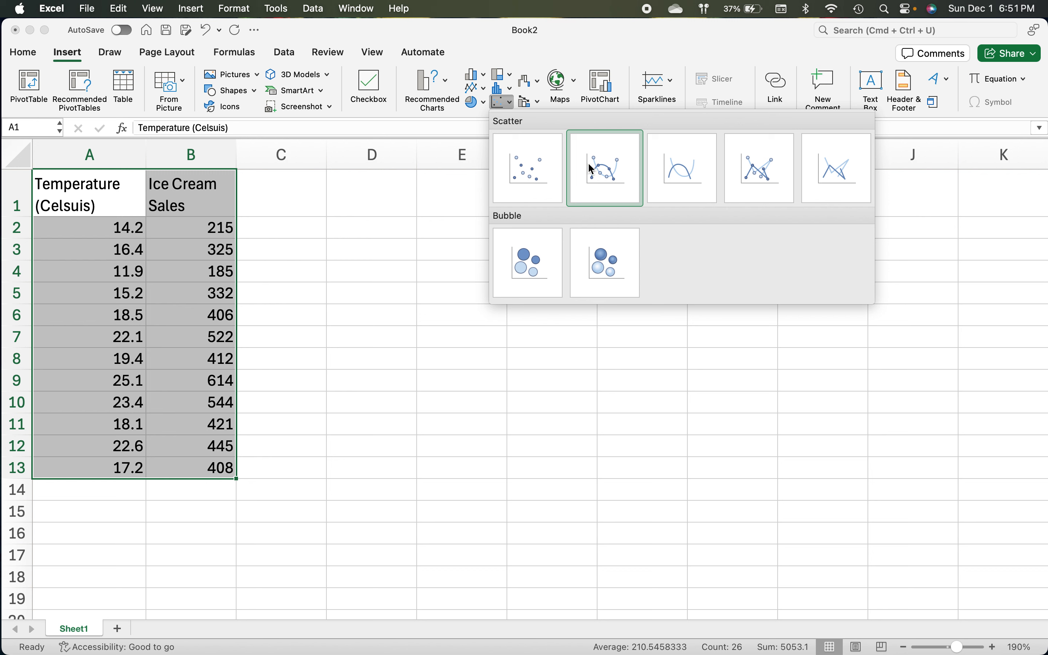
pyautogui.click(524, 176)
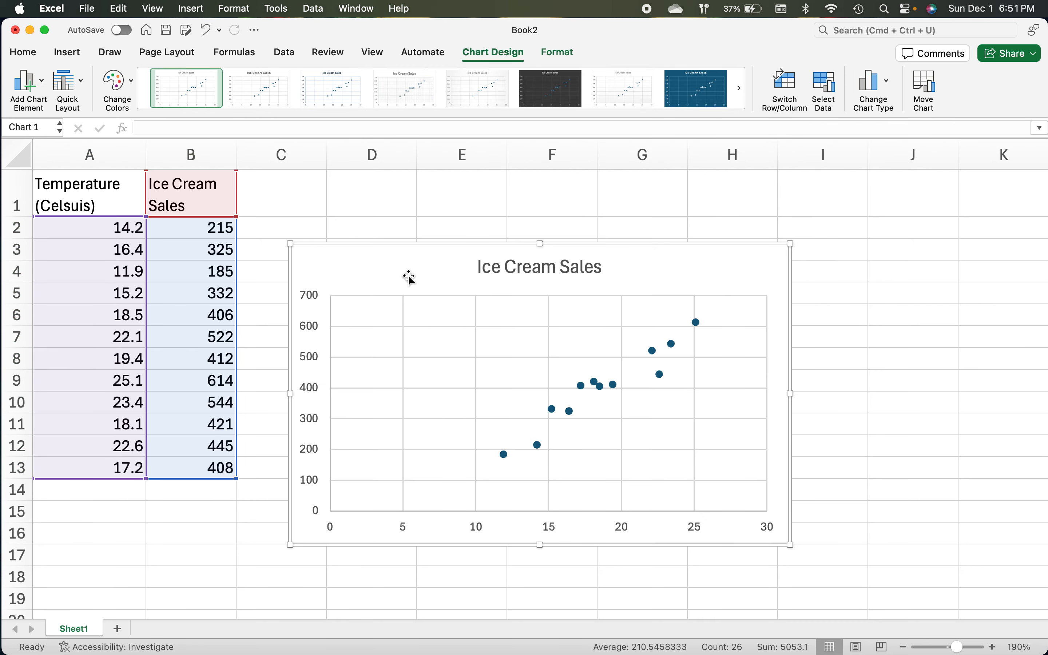
pyautogui.moveTo(409, 273); pyautogui.dragTo(384, 217)
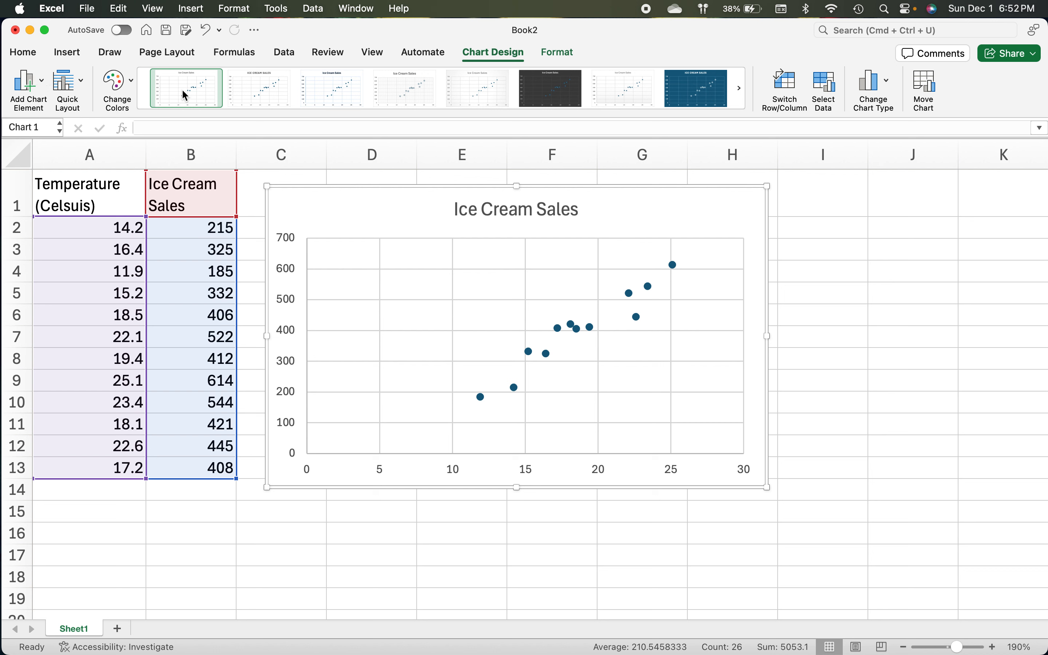
# Add primary horizontal and primary vertical axis titles to the scatter chart
pyautogui.click(43, 82)
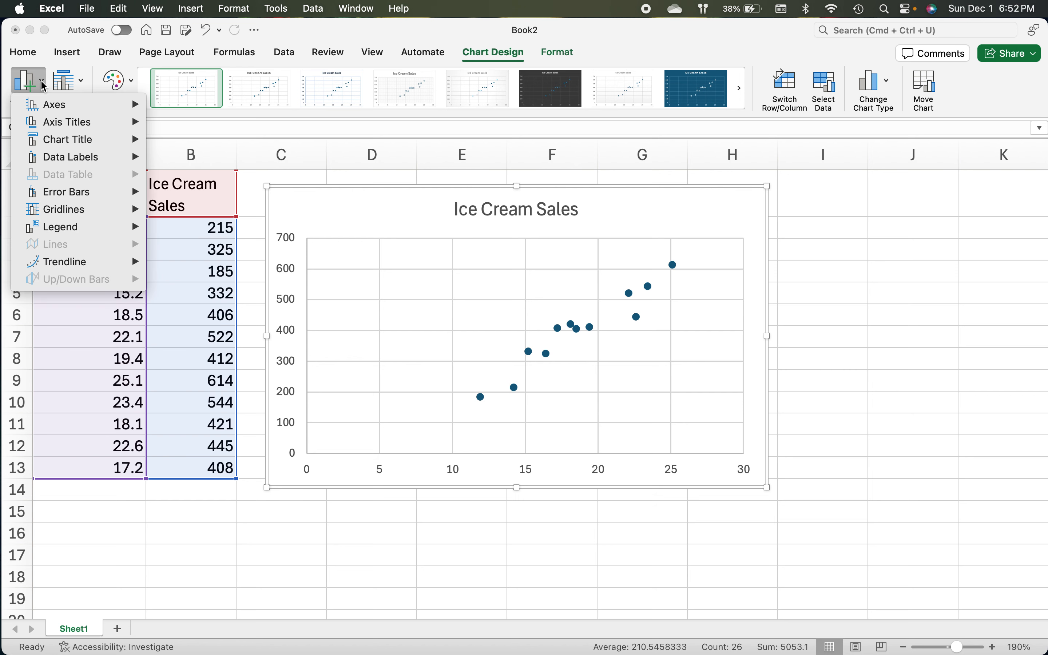
pyautogui.moveTo(77, 109)
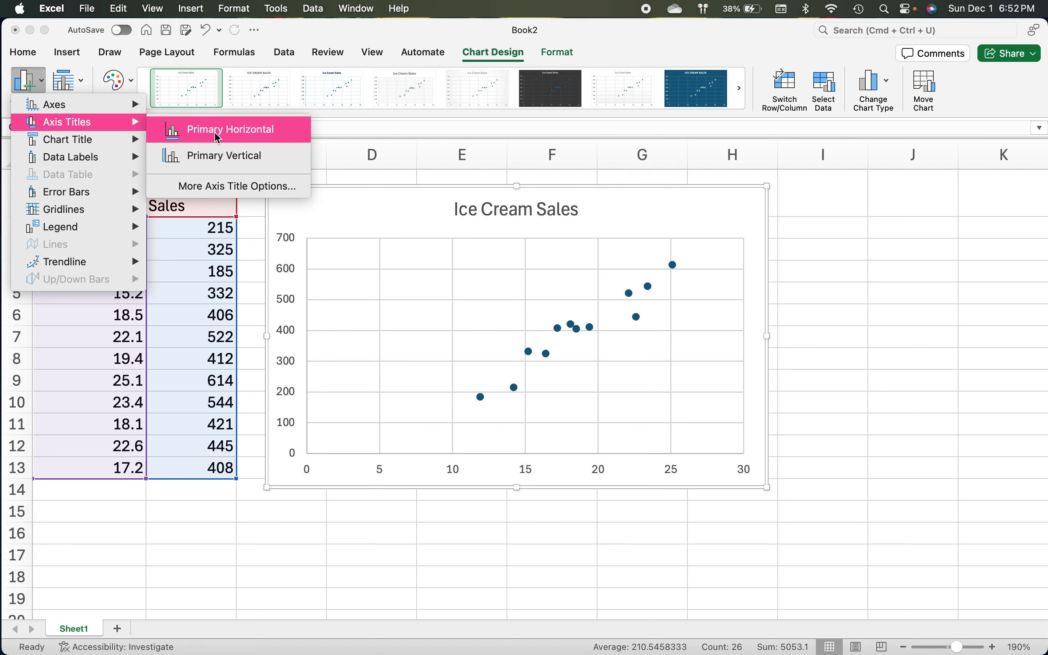
pyautogui.click(218, 138)
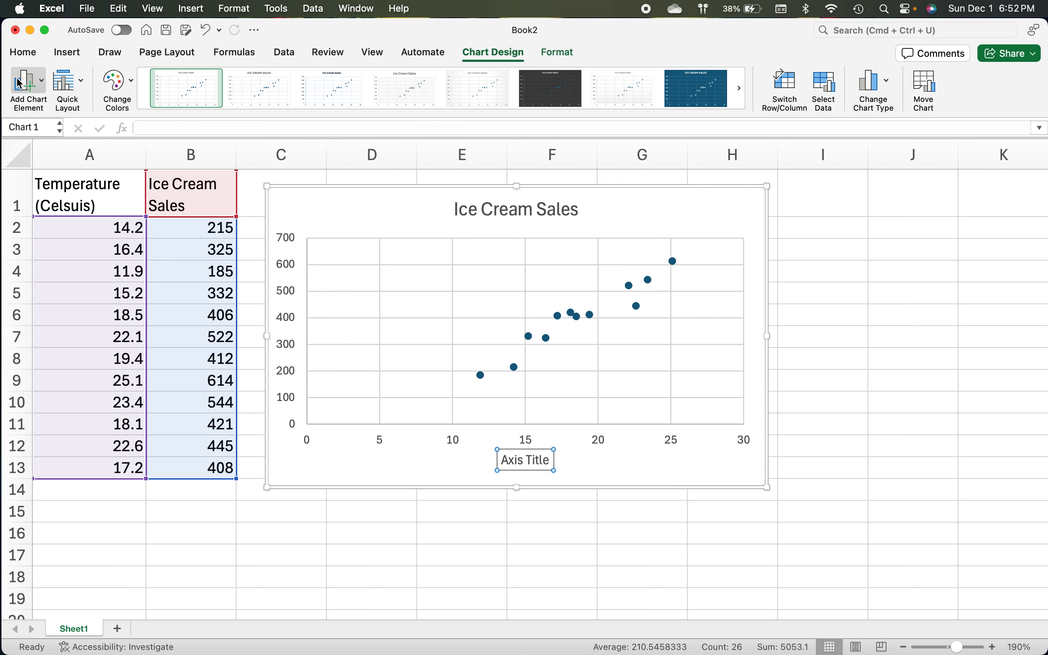
pyautogui.click(38, 81)
pyautogui.moveTo(62, 126)
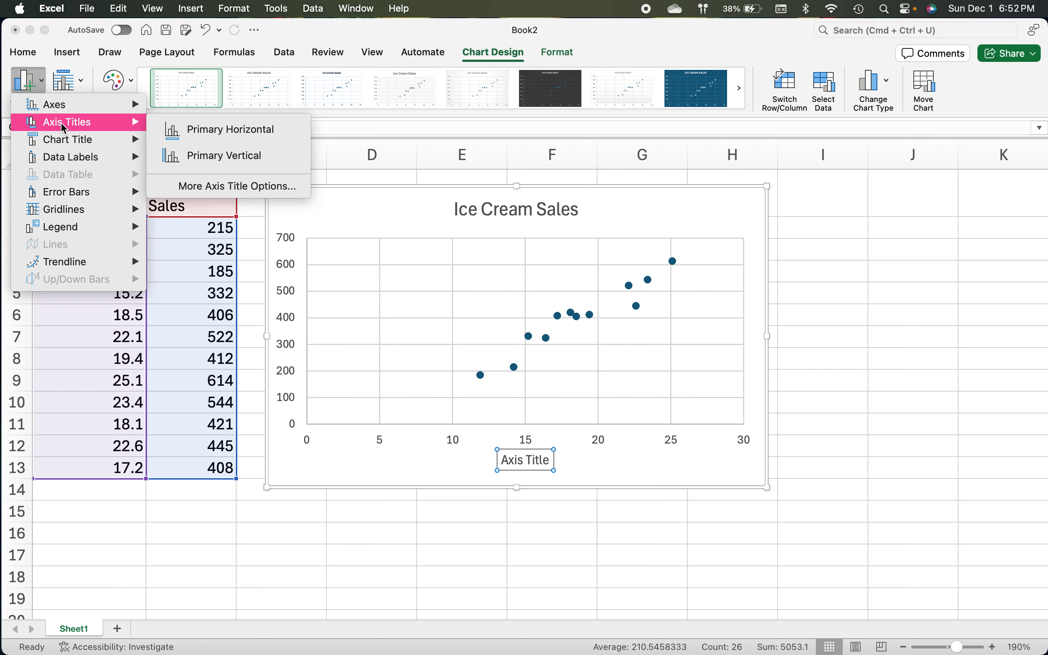
pyautogui.click(190, 161)
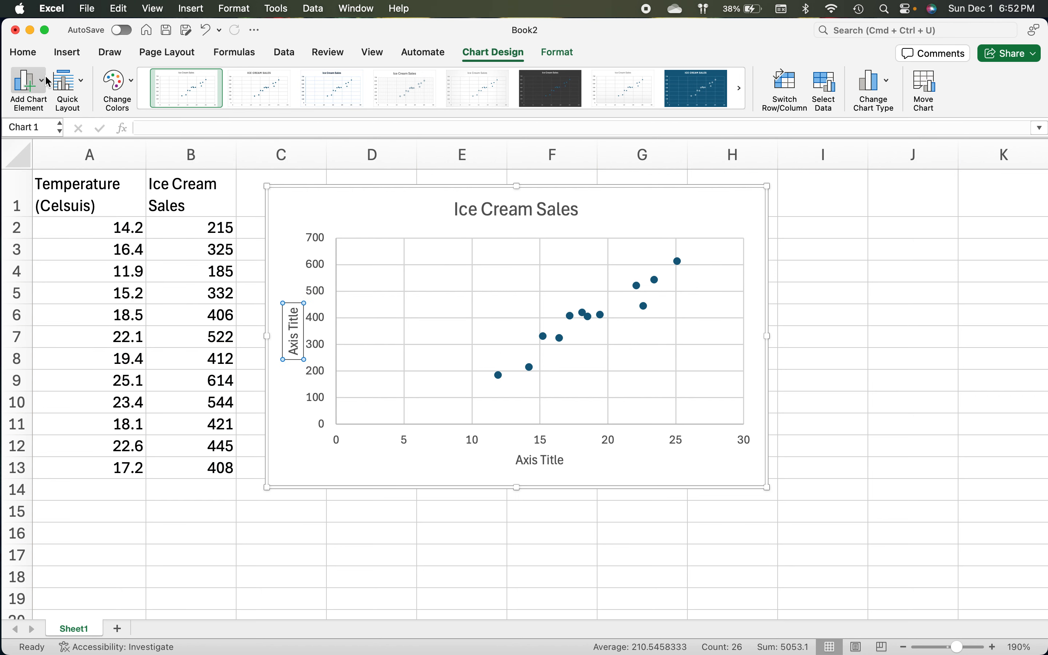
pyautogui.click(43, 86)
pyautogui.moveTo(66, 145)
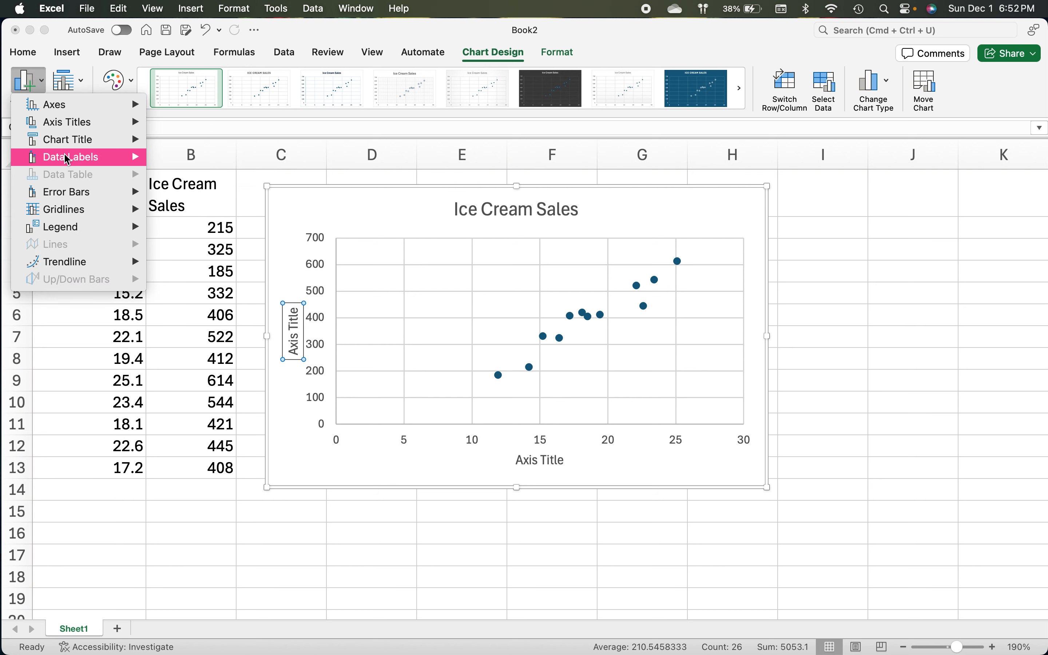
pyautogui.moveTo(67, 196)
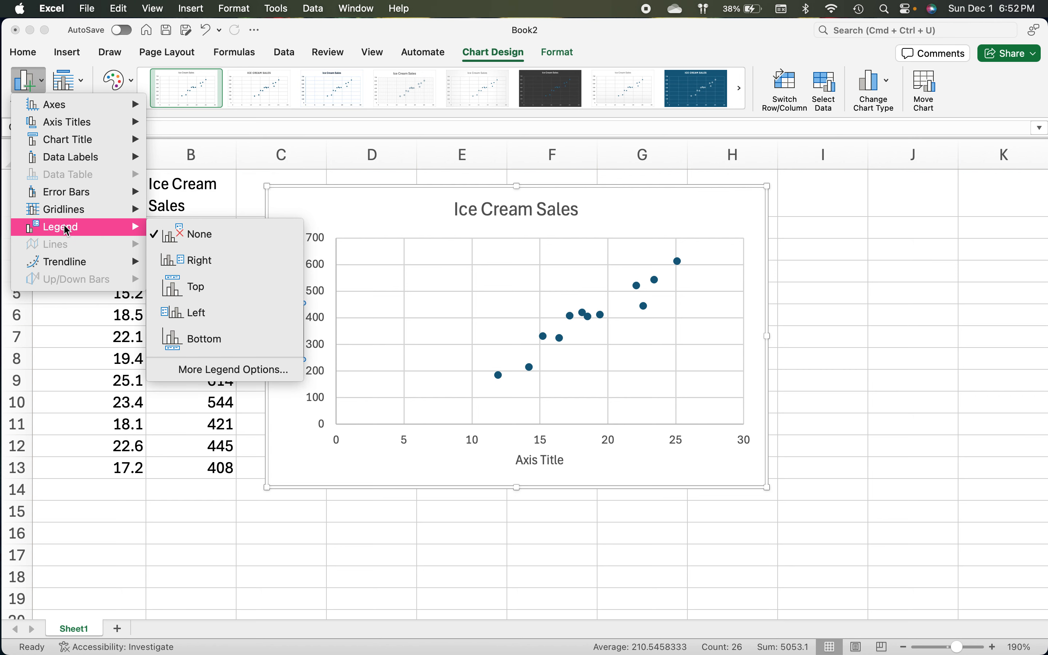
pyautogui.click(37, 80)
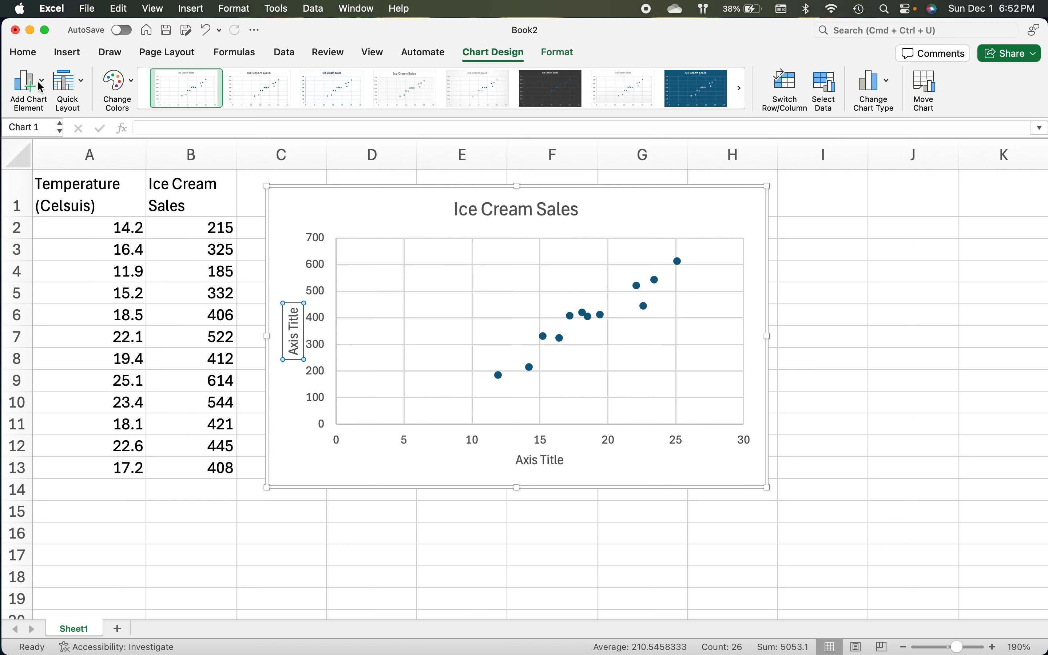
# Replace the horizontal axis title's placeholder text with "Temperature"
pyautogui.click(544, 460)
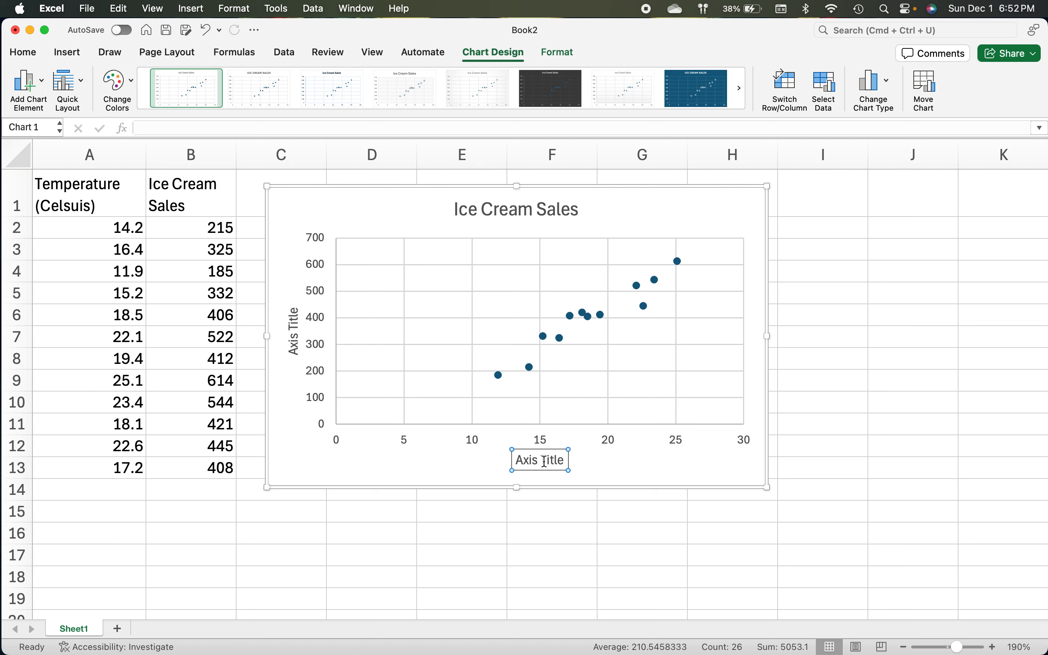
pyautogui.doubleClick(544, 461)
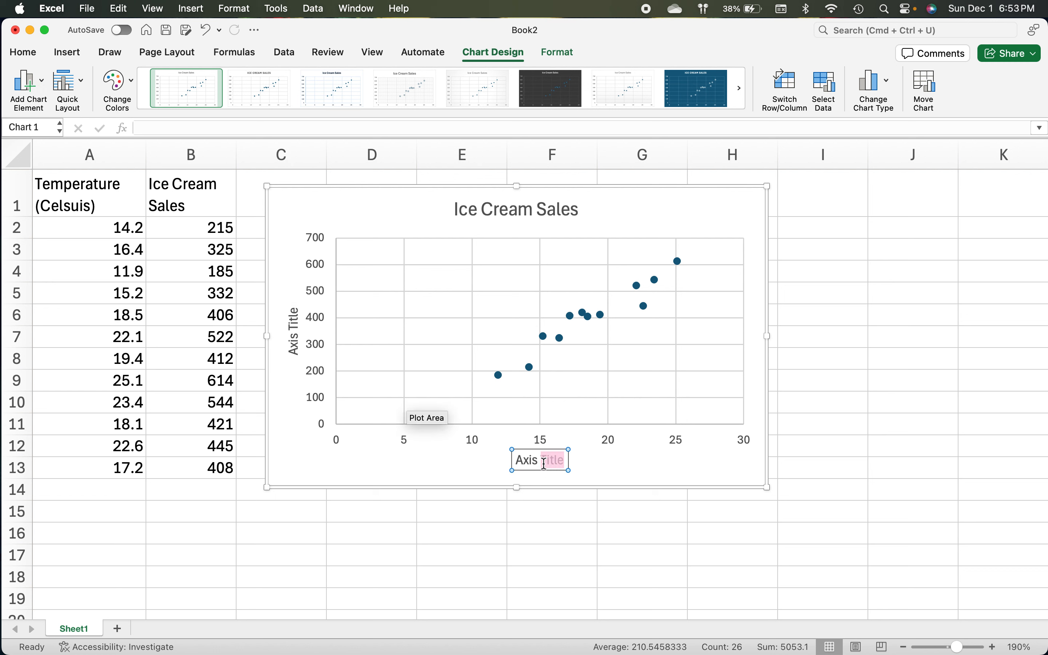
pyautogui.tripleClick(545, 466)
pyautogui.write('Temperature')
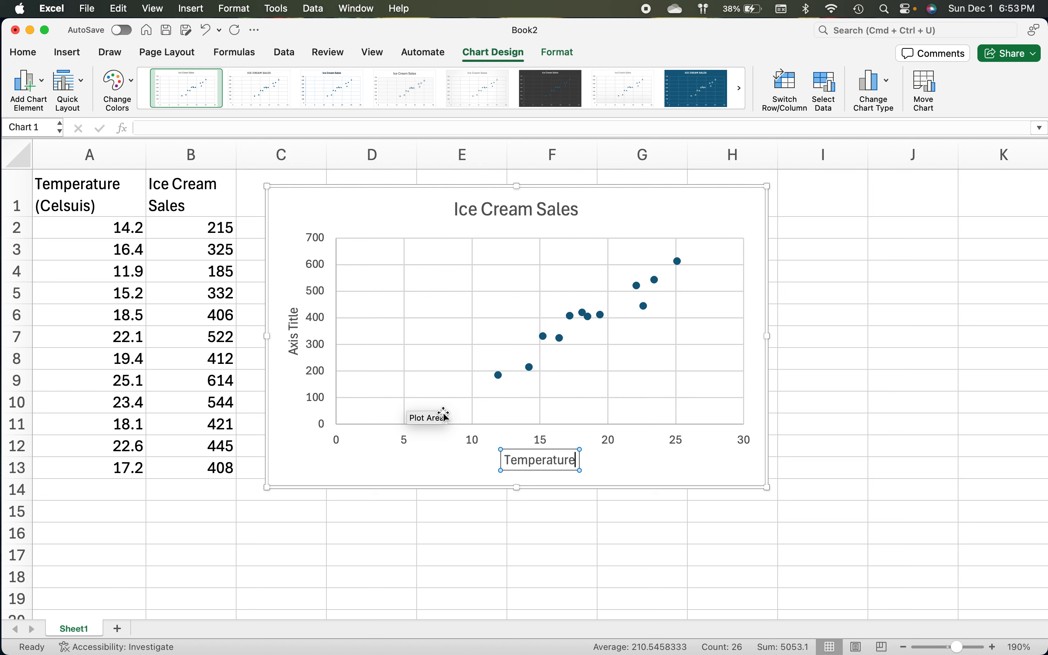
# Replace the vertical axis title's placeholder text with "Number of Bars Sold"
pyautogui.click(296, 334)
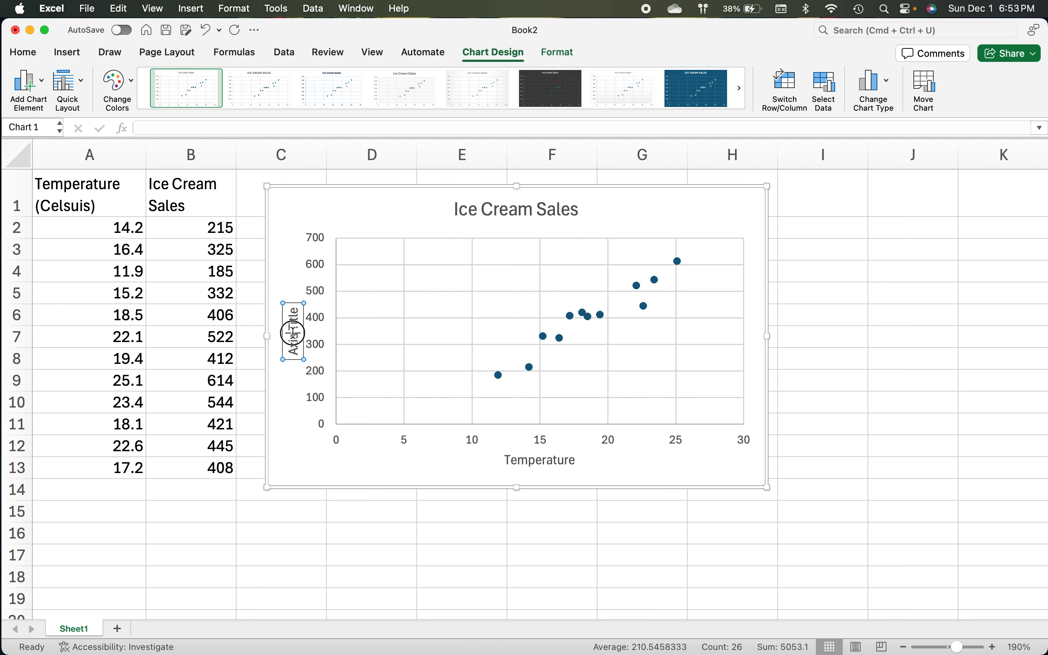
pyautogui.tripleClick(295, 336)
pyautogui.write('Num')
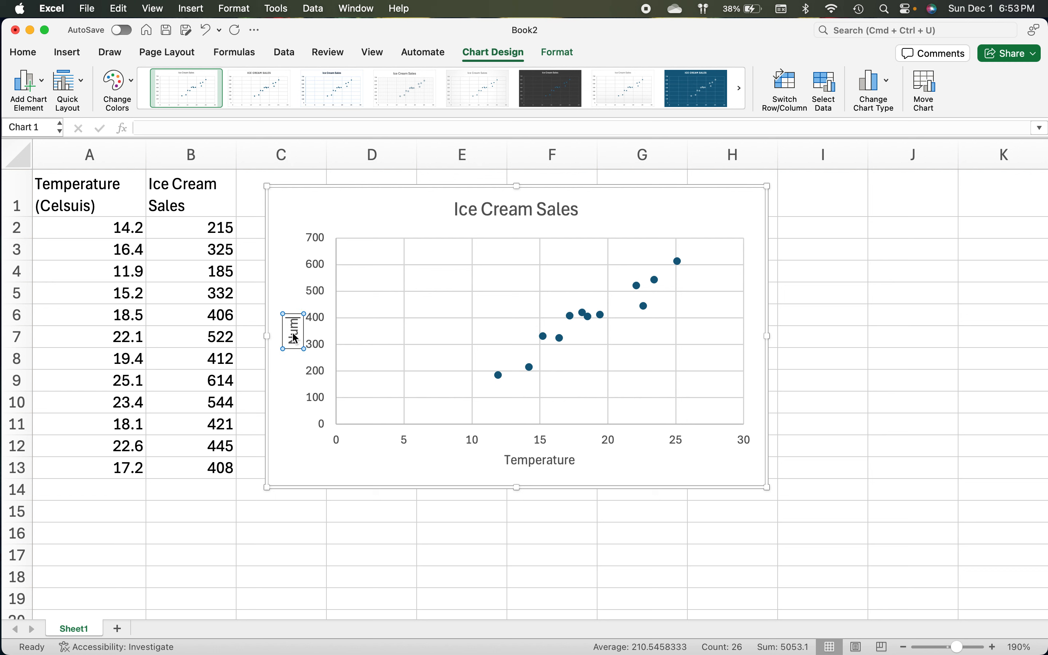
pyautogui.write('ber of B')
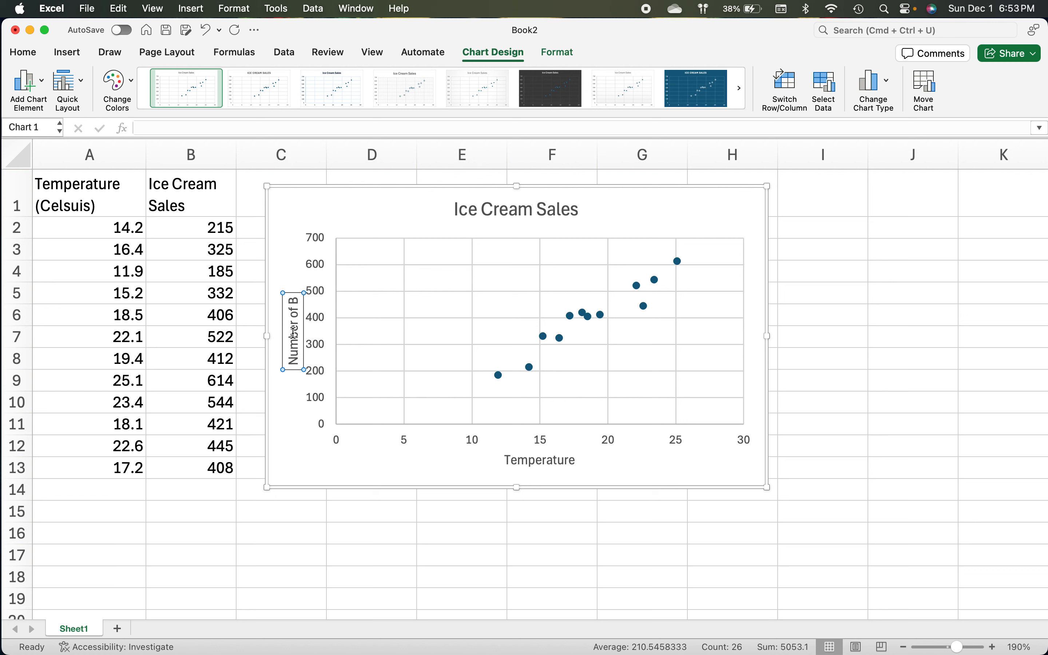
pyautogui.write('ars Sold')
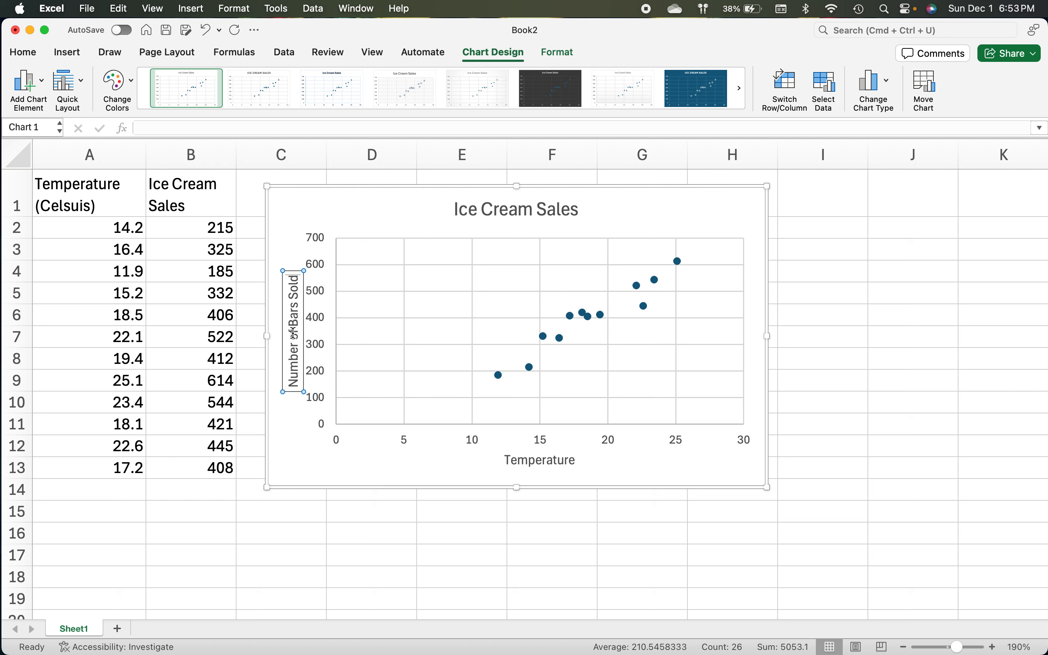
pyautogui.click(291, 444)
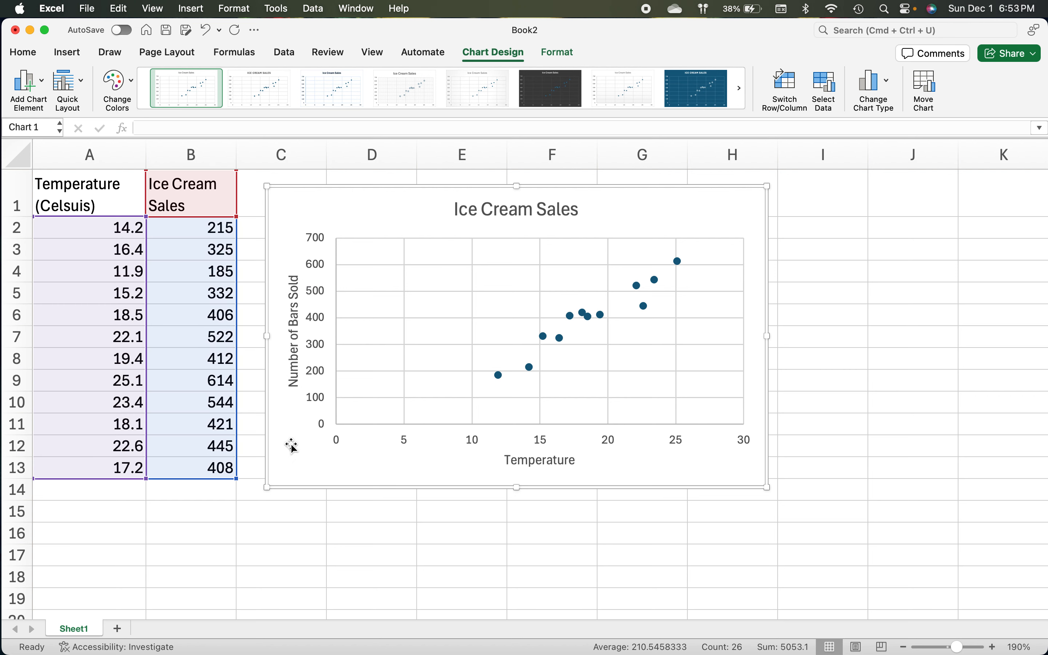
pyautogui.click(531, 212)
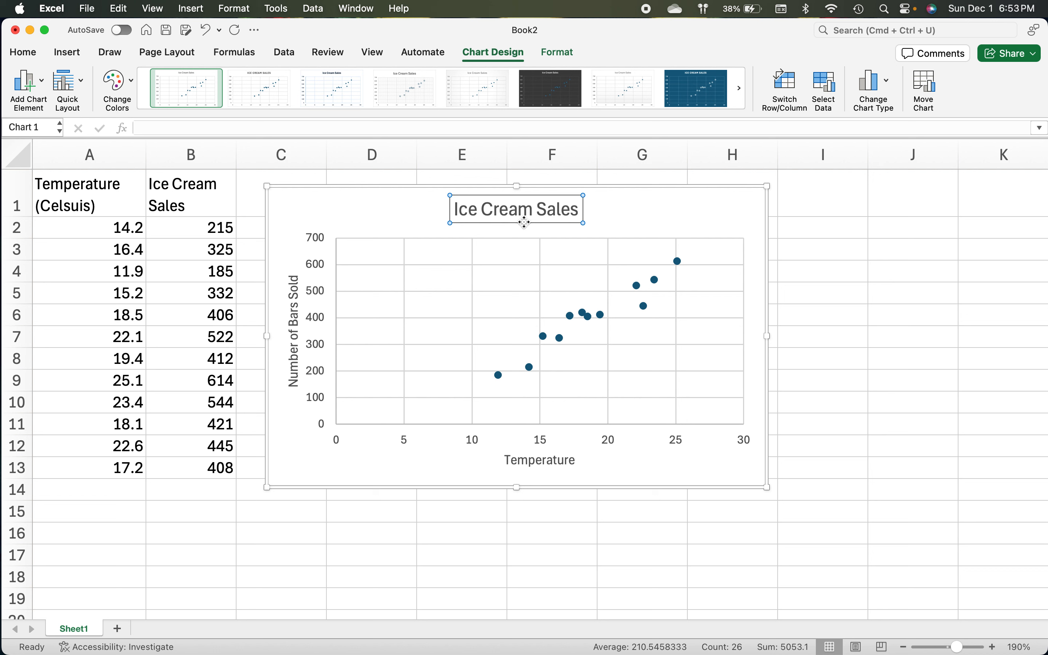
pyautogui.doubleClick(508, 207)
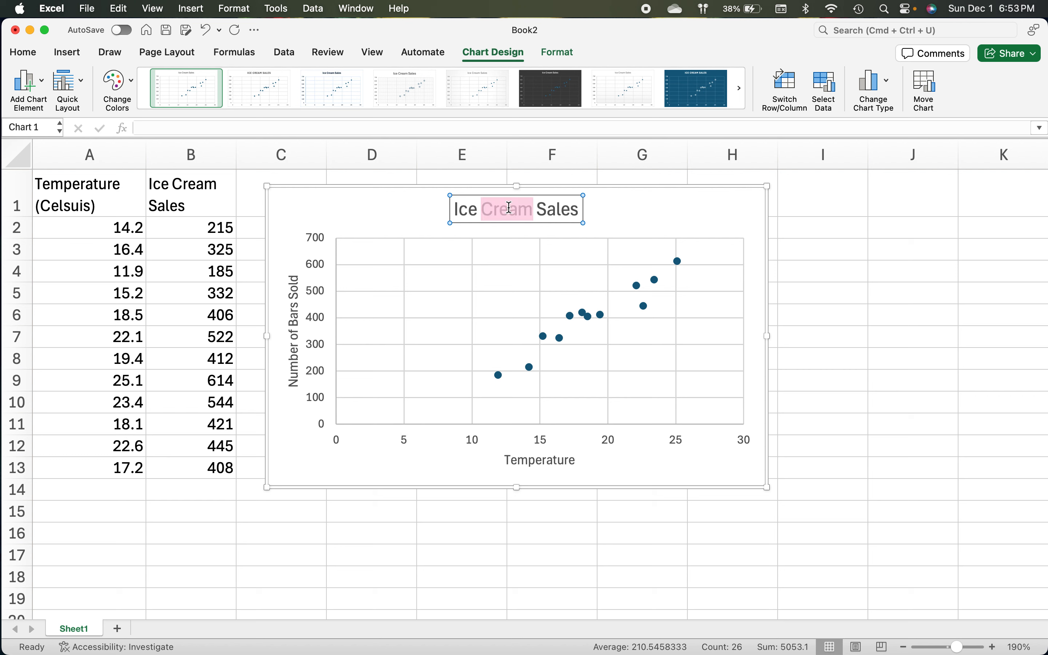
pyautogui.click(547, 209)
pyautogui.click(670, 223)
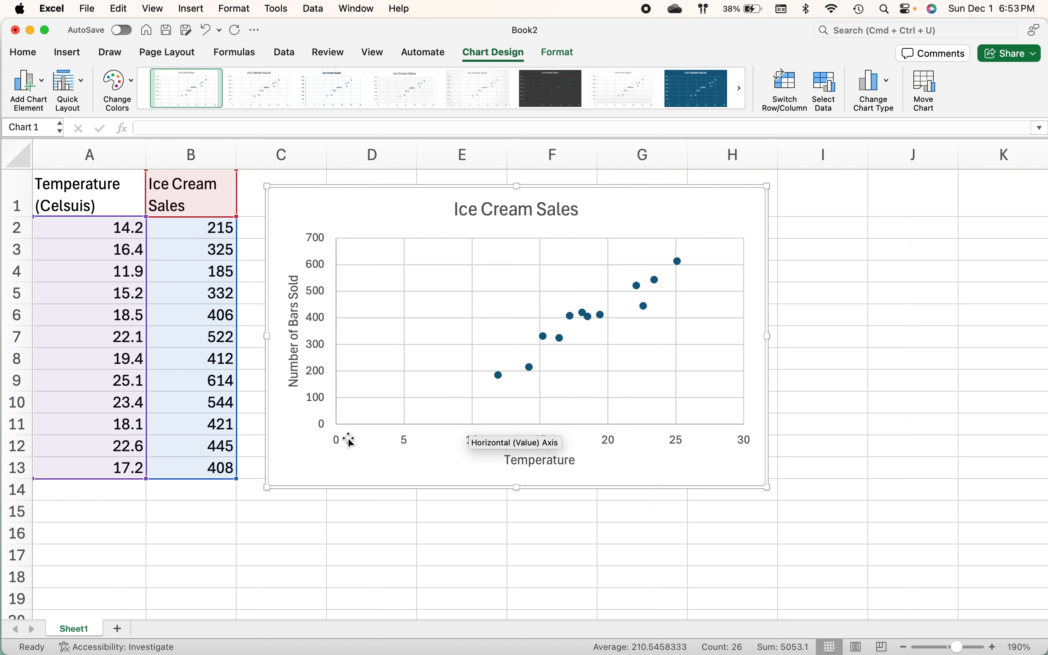
# Open the axis formatting options for the horizontal axis and set its minimum bound to 10
pyautogui.click(406, 444)
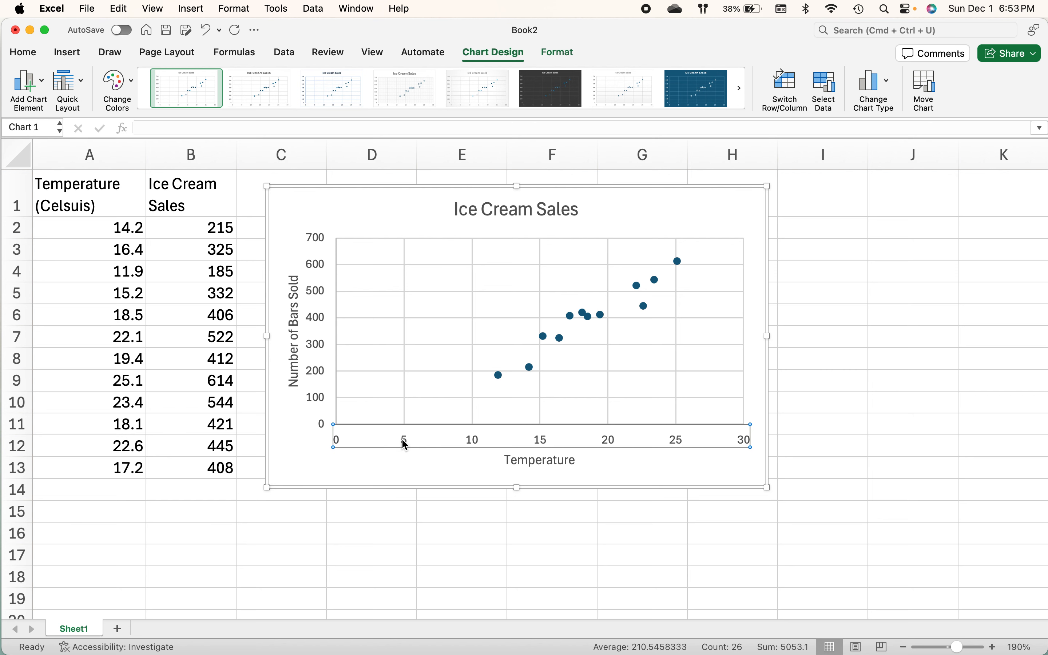
pyautogui.doubleClick(402, 440)
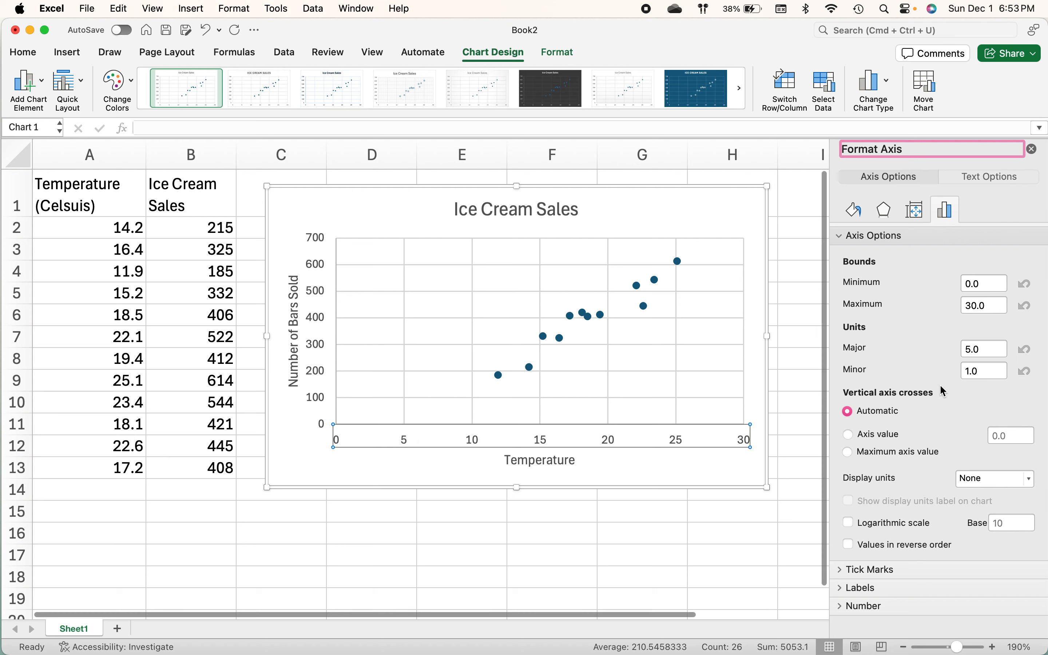
pyautogui.click(842, 237)
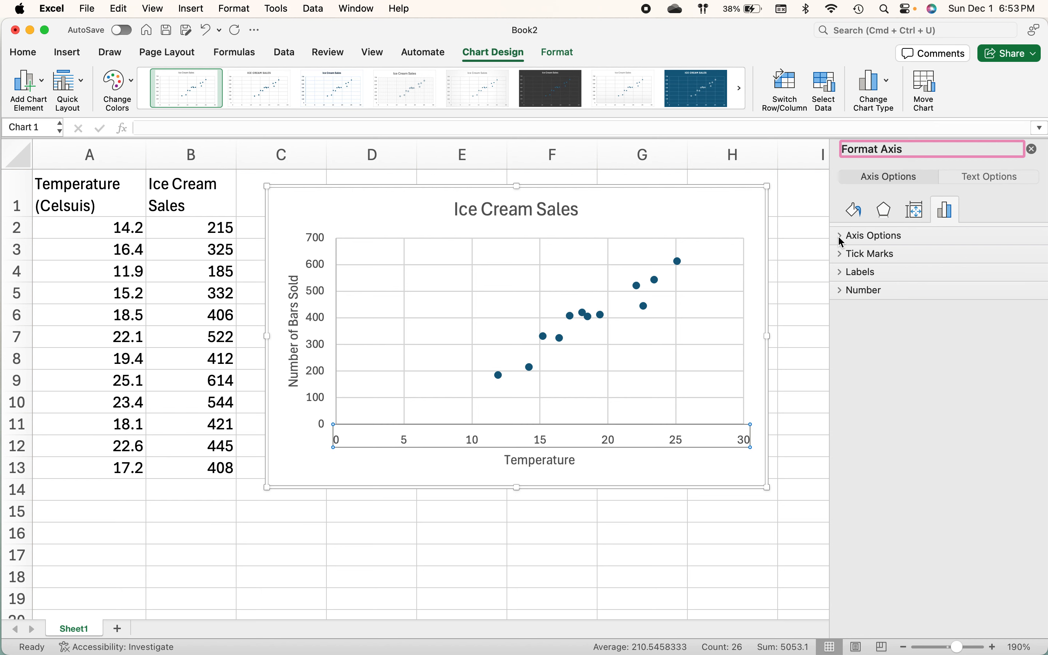
pyautogui.click(841, 238)
pyautogui.click(841, 239)
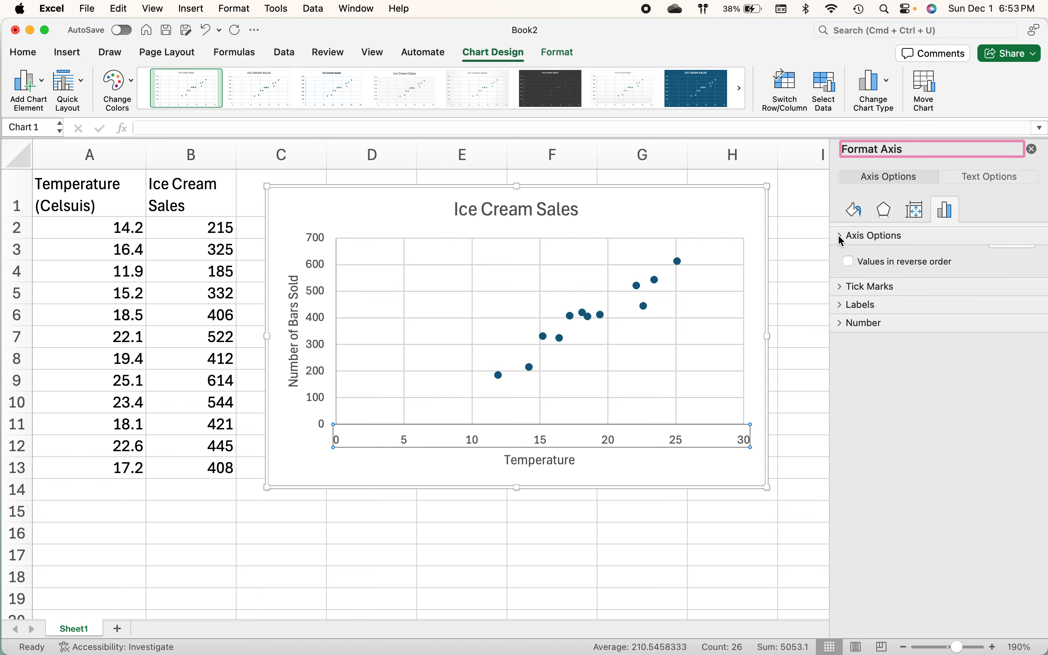
pyautogui.click(841, 238)
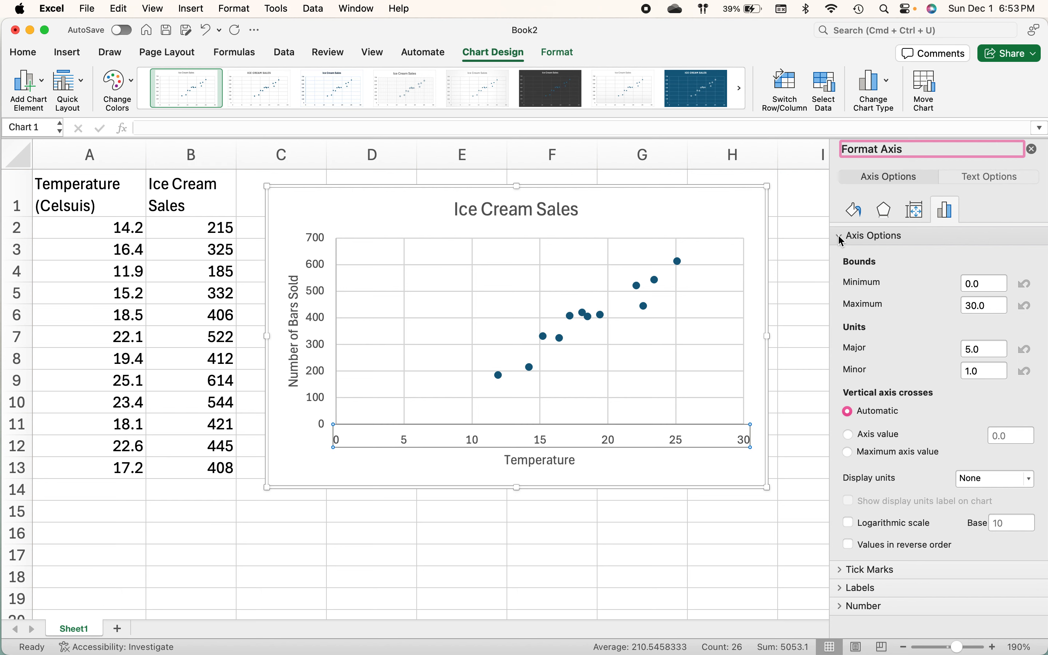
pyautogui.click(842, 238)
pyautogui.click(842, 239)
pyautogui.click(982, 282)
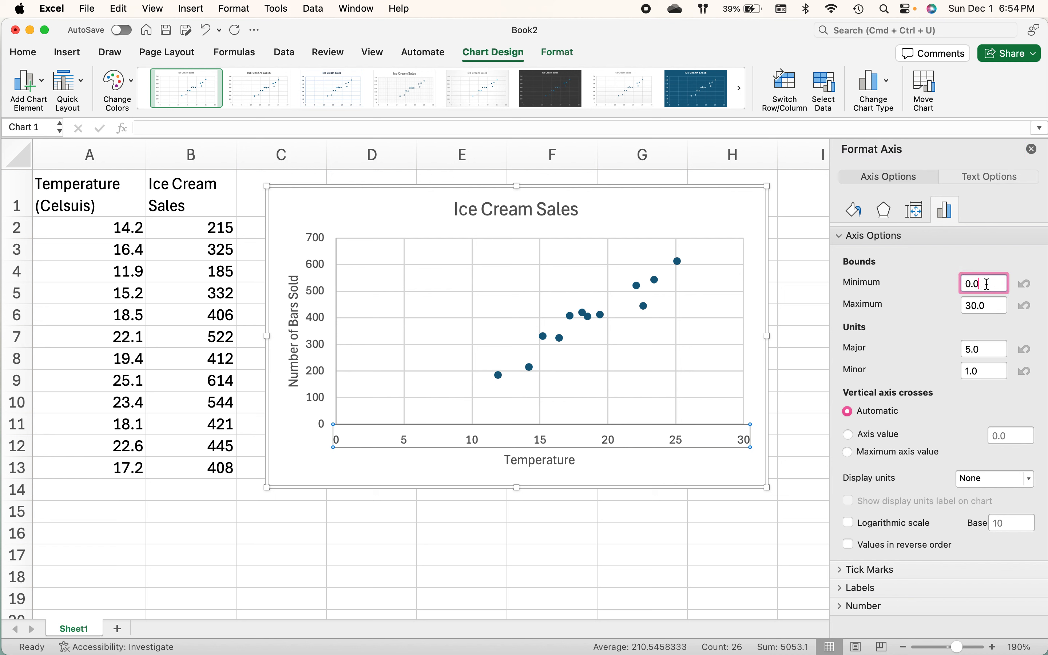
pyautogui.click(973, 284)
pyautogui.moveTo(974, 284); pyautogui.dragTo(951, 289)
pyautogui.write('10')
pyautogui.press('Return')
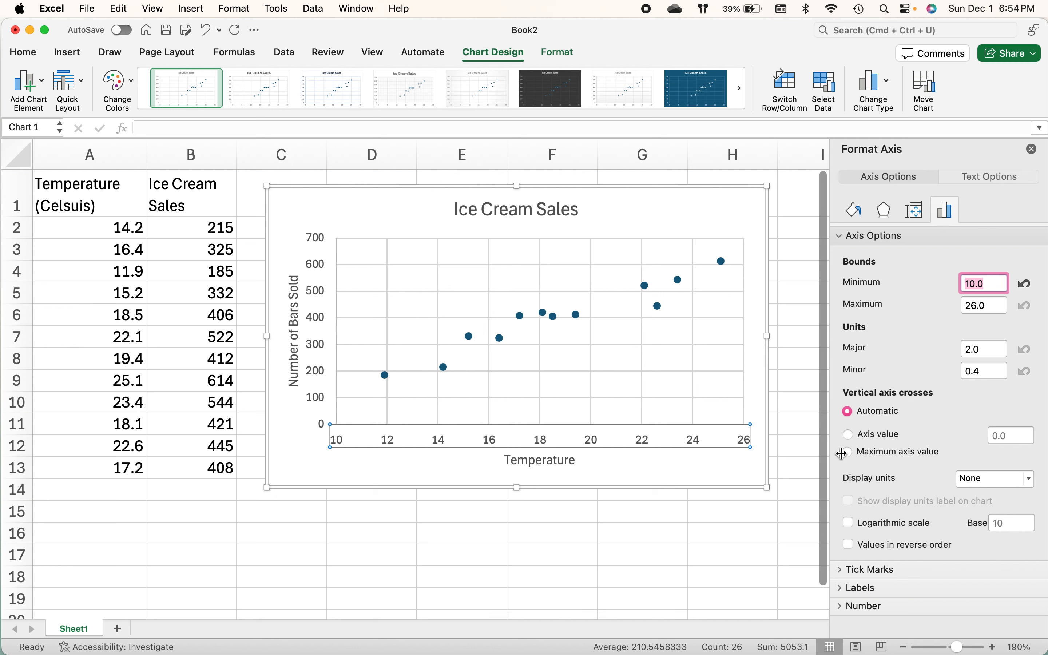
# Try a major unit of 1 on the horizontal axis and return it to 2
pyautogui.click(991, 349)
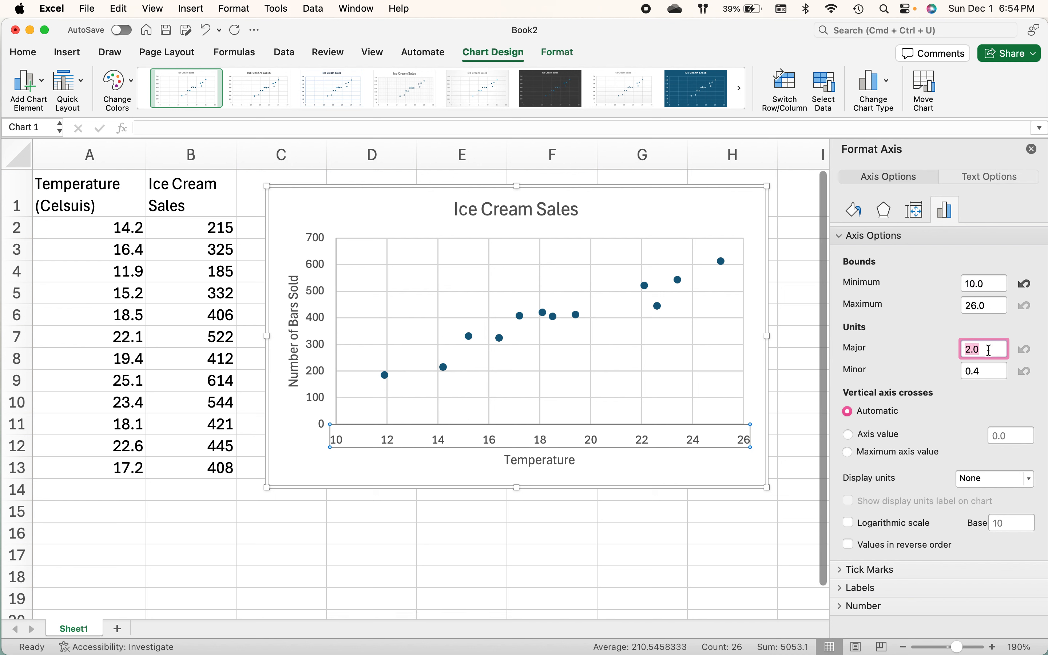
pyautogui.write('10')
pyautogui.press('Return')
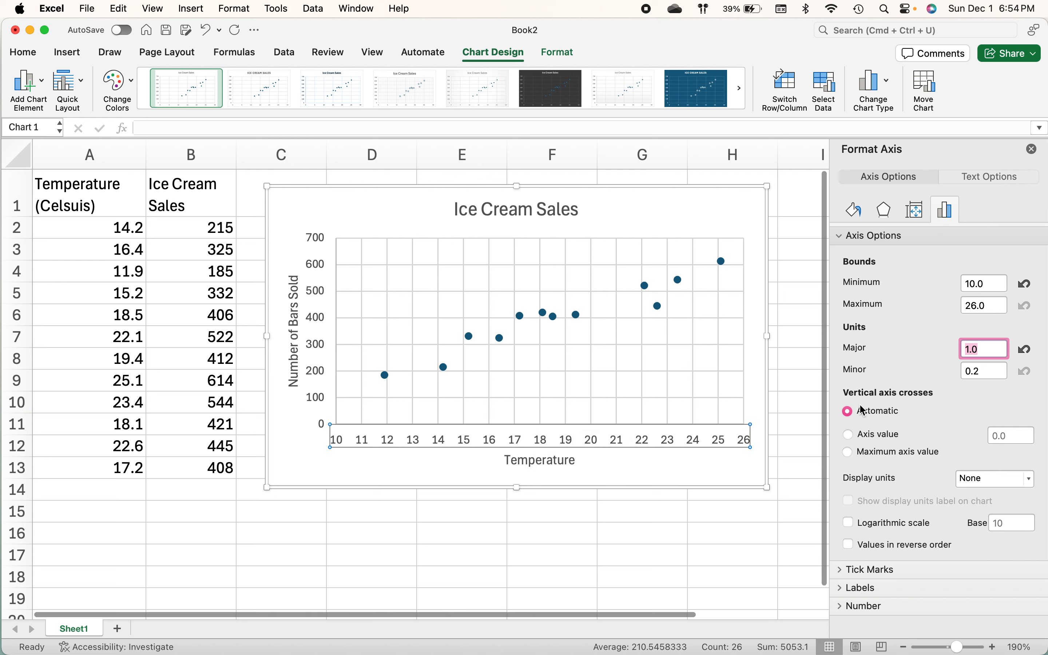
pyautogui.write('2')
pyautogui.press('Return')
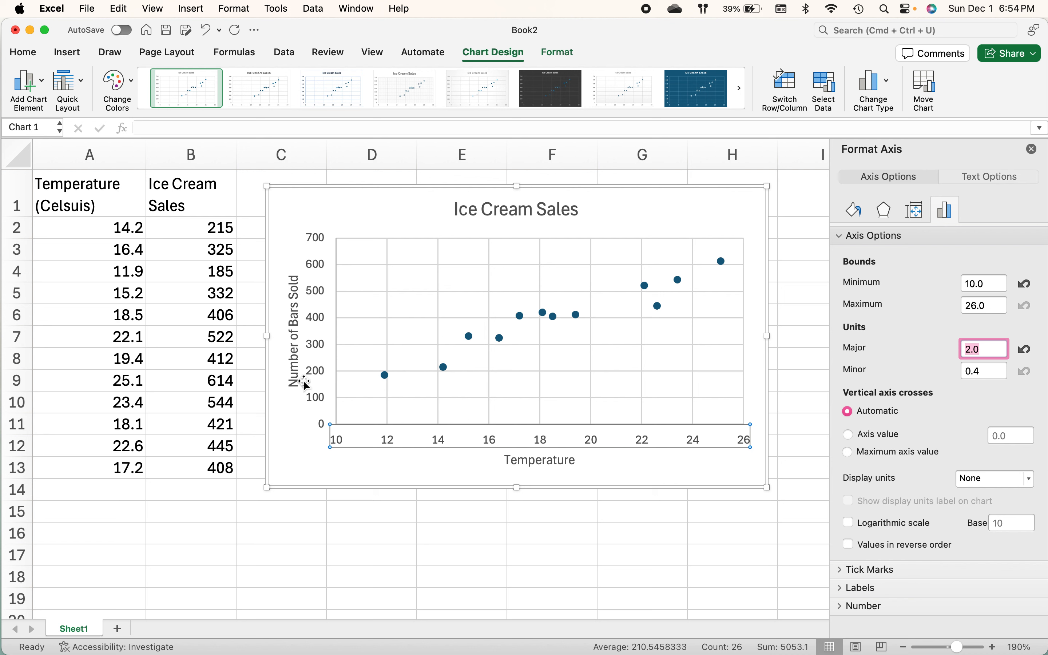
# Set the minimum bound of the chart's vertical axis to 150
pyautogui.click(319, 379)
pyautogui.click(320, 379)
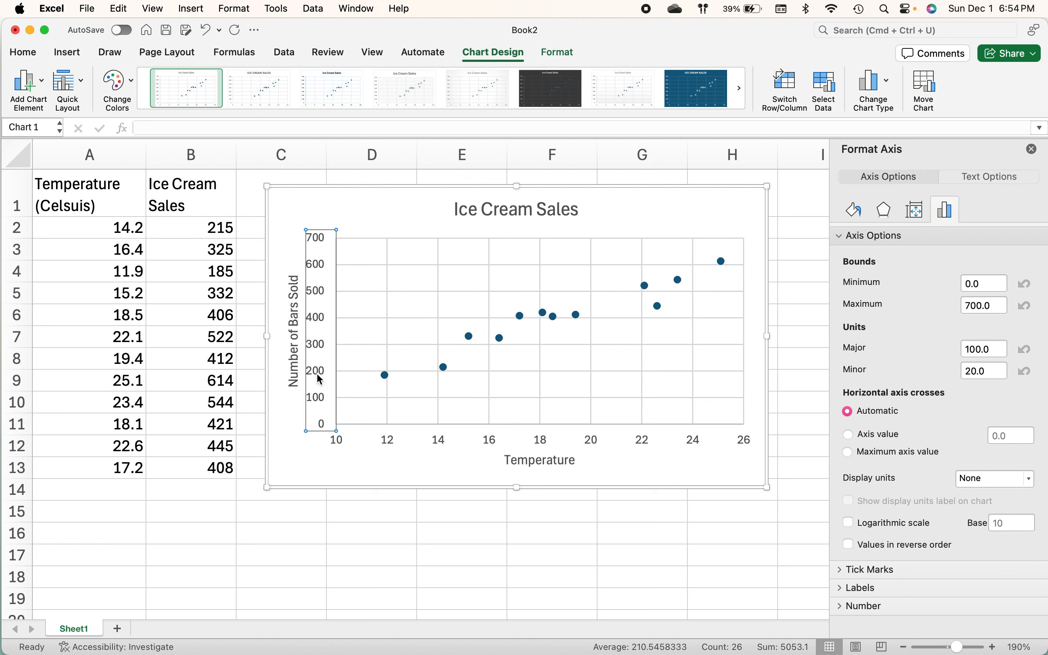
pyautogui.click(998, 284)
pyautogui.doubleClick(990, 283)
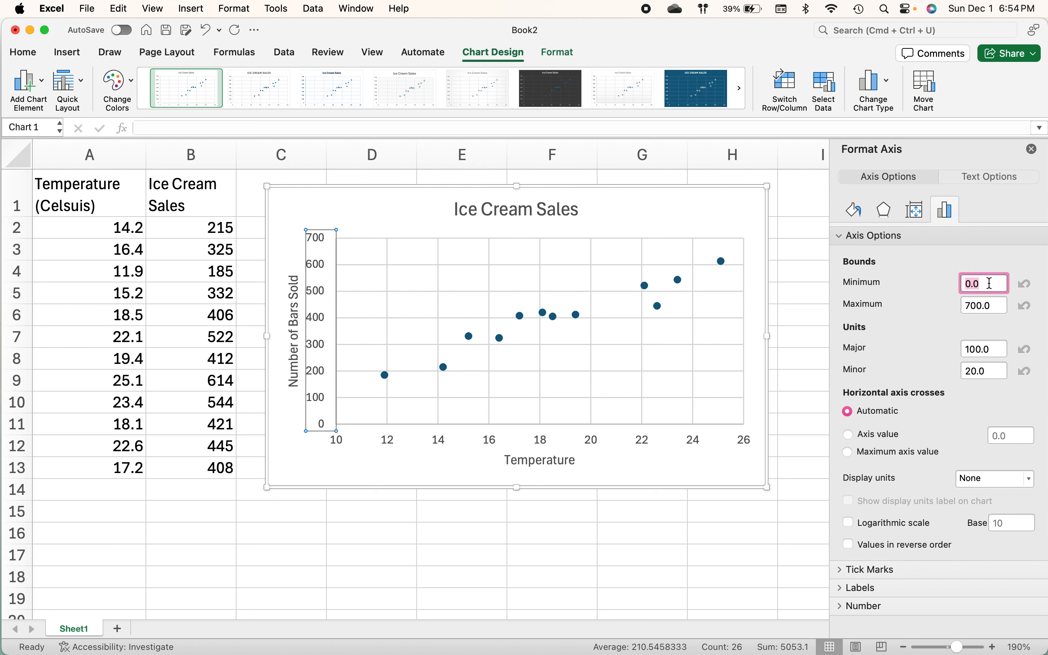
pyautogui.write('150')
pyautogui.press('Return')
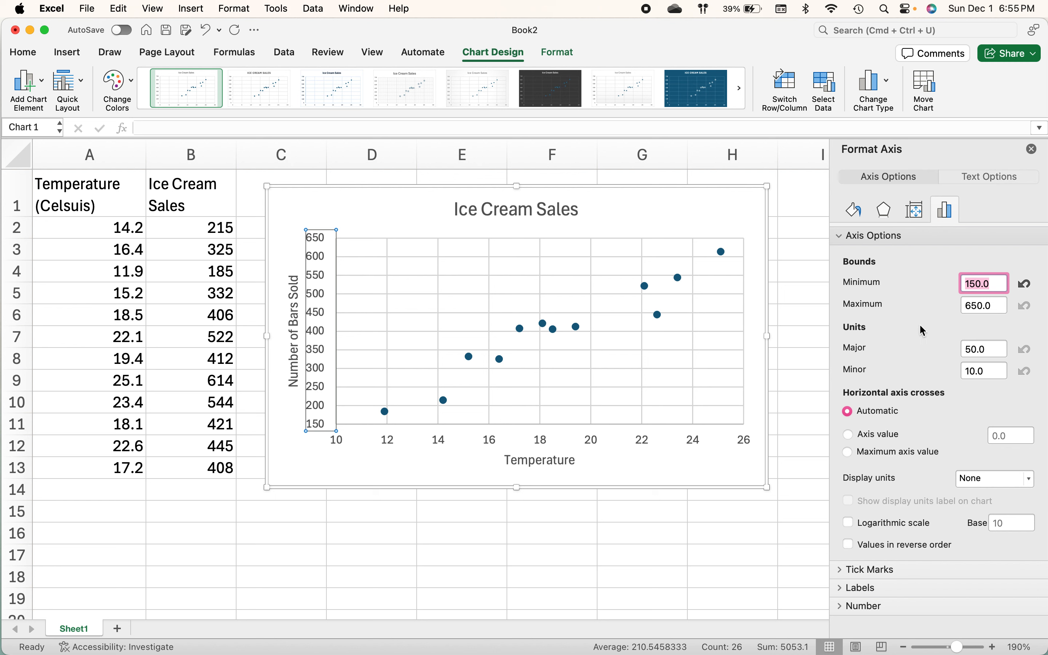
# Try a major unit of 100 on the vertical axis, return it to 50 and close the axis formatting options
pyautogui.click(997, 351)
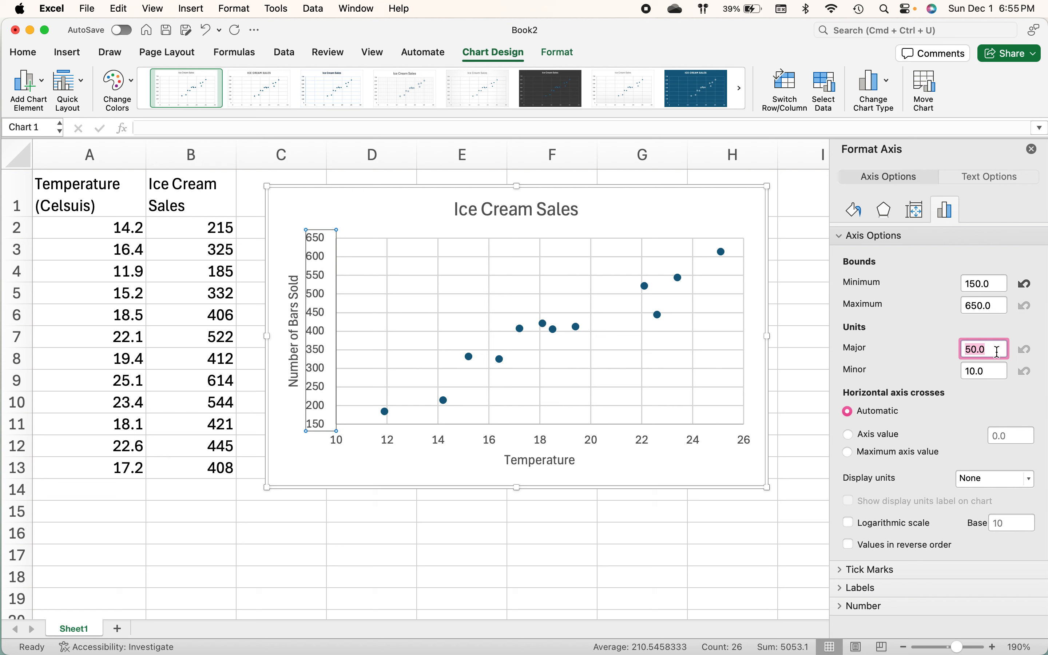
pyautogui.write('100')
pyautogui.press('Return')
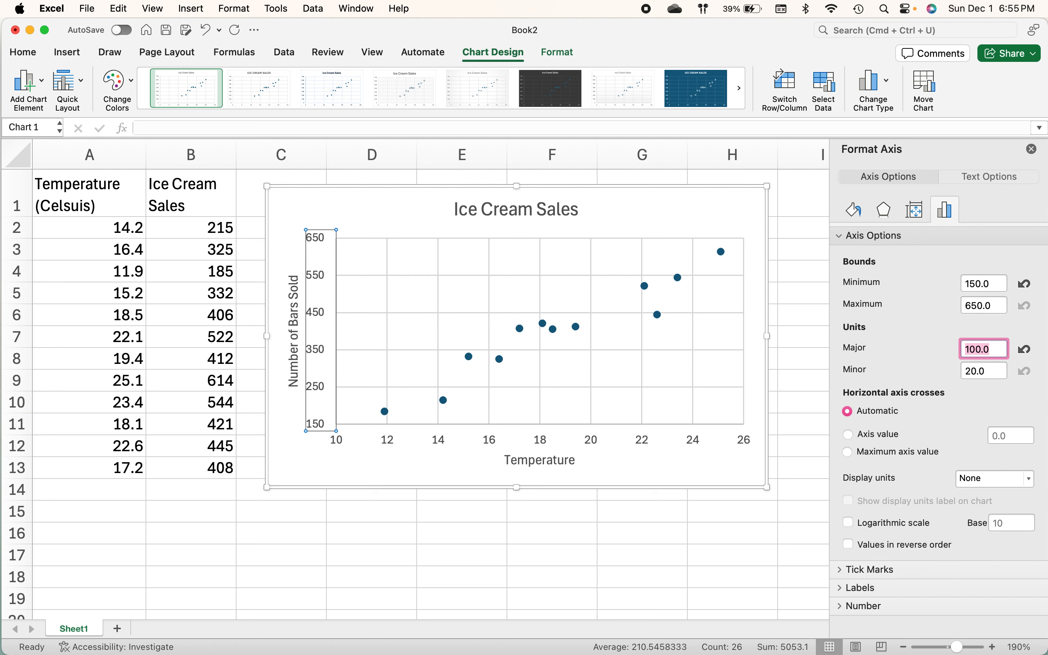
pyautogui.write('50')
pyautogui.press('Return')
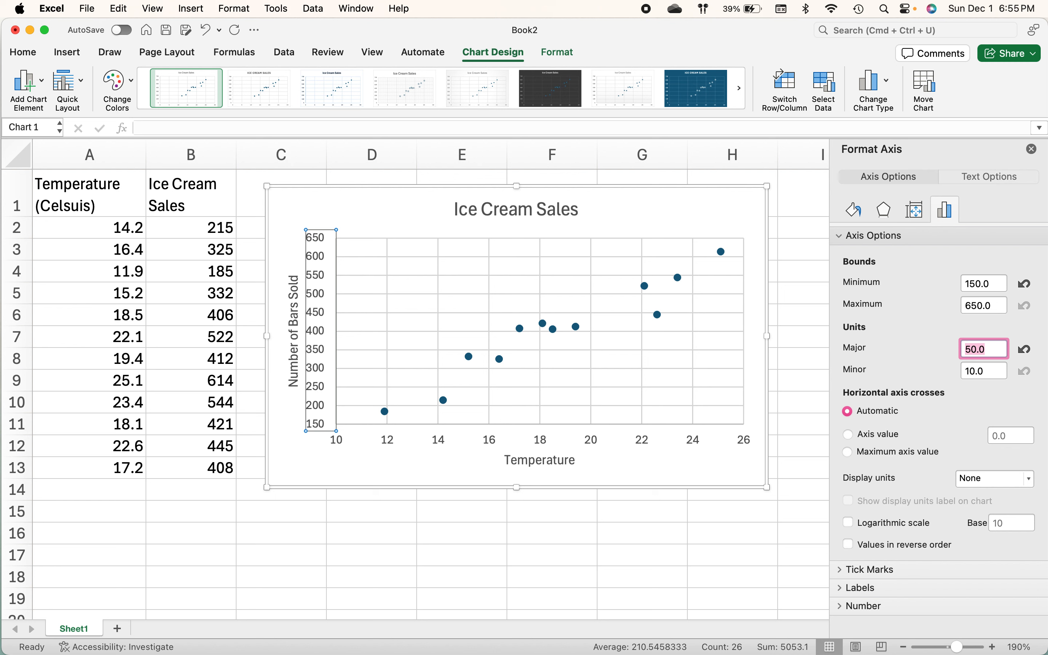
pyautogui.click(1034, 150)
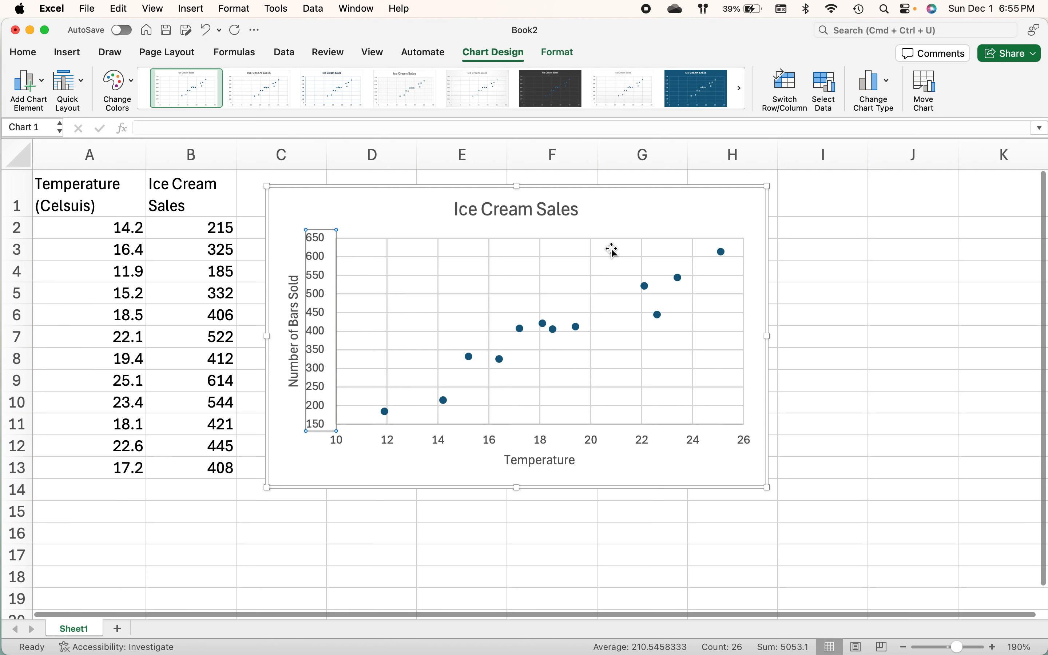
# Move the scatter chart down so that its upper edge lines up with the start of row 2
pyautogui.click(628, 216)
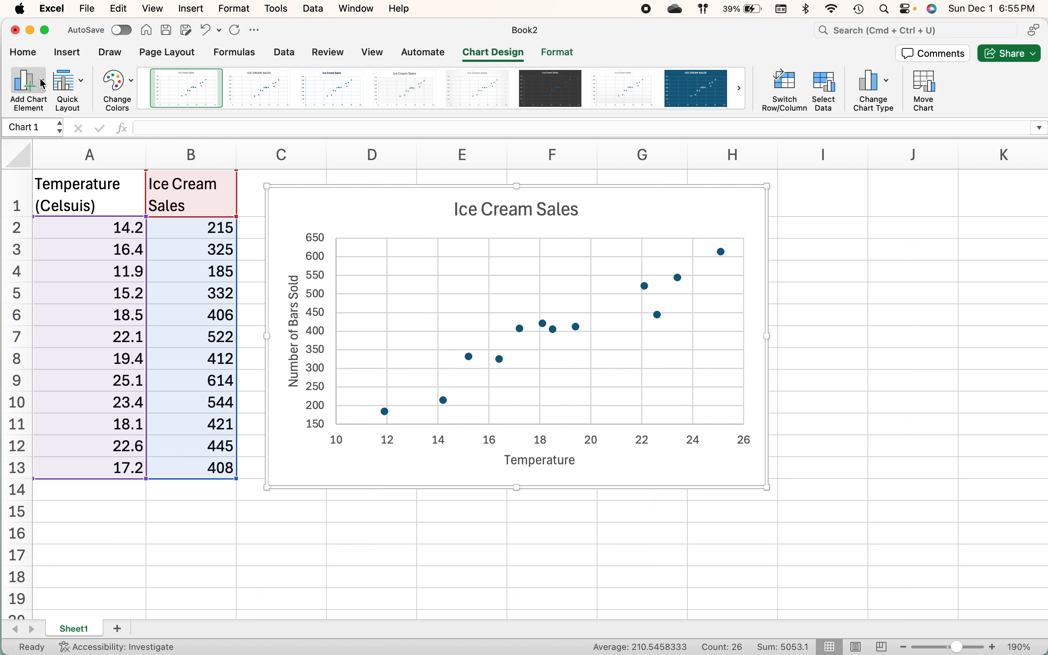
pyautogui.click(390, 205)
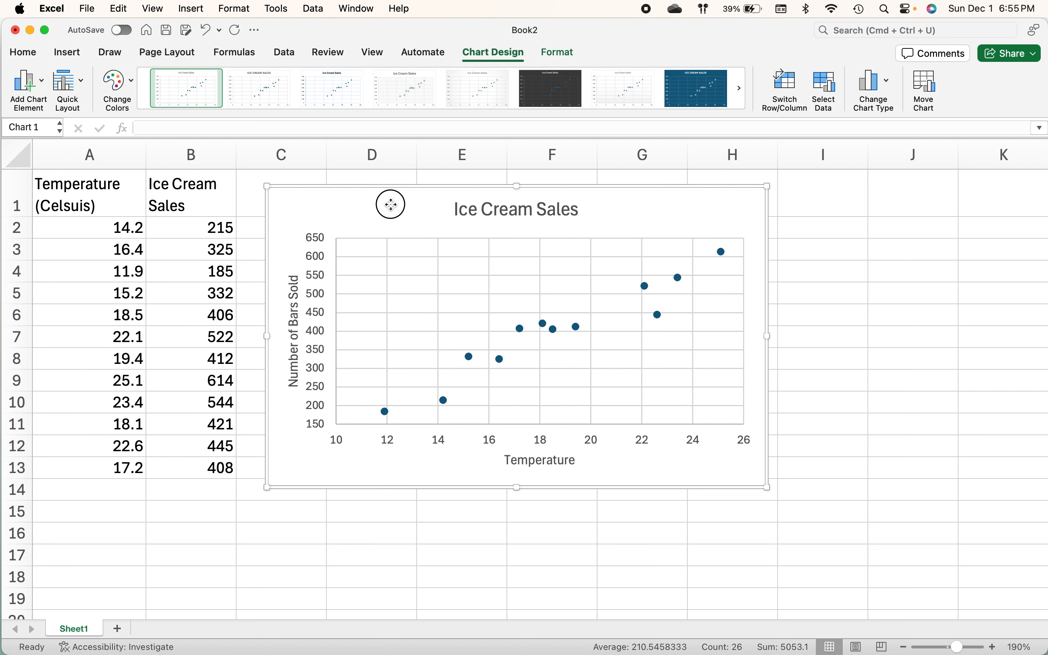
pyautogui.moveTo(391, 205); pyautogui.dragTo(389, 235)
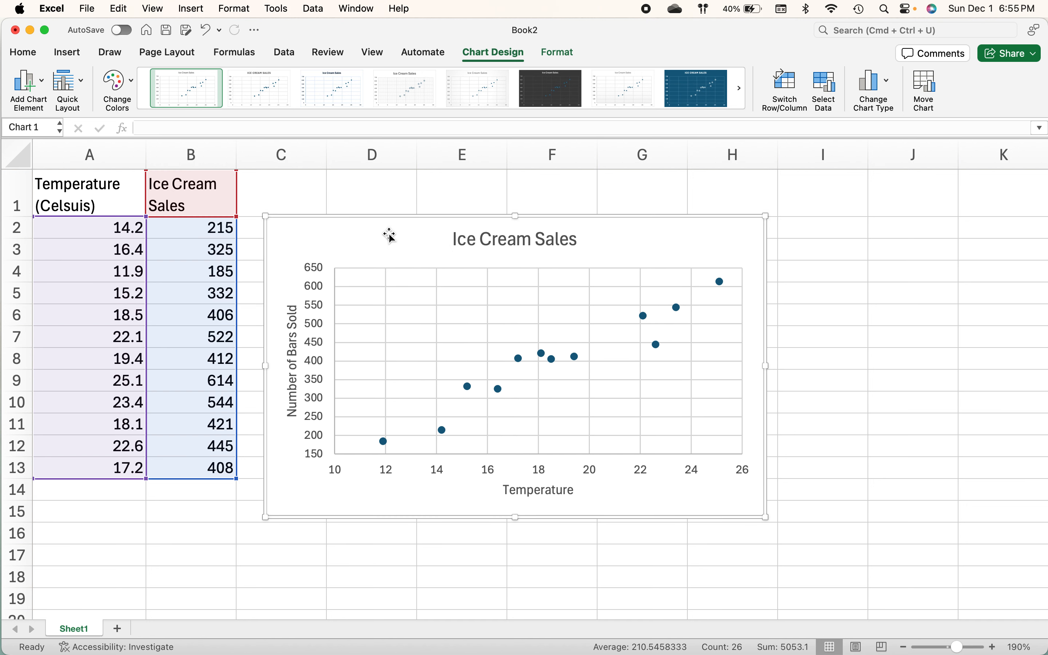
# Add a linear trendline to the Ice Cream Sales scatter chart
pyautogui.click(43, 85)
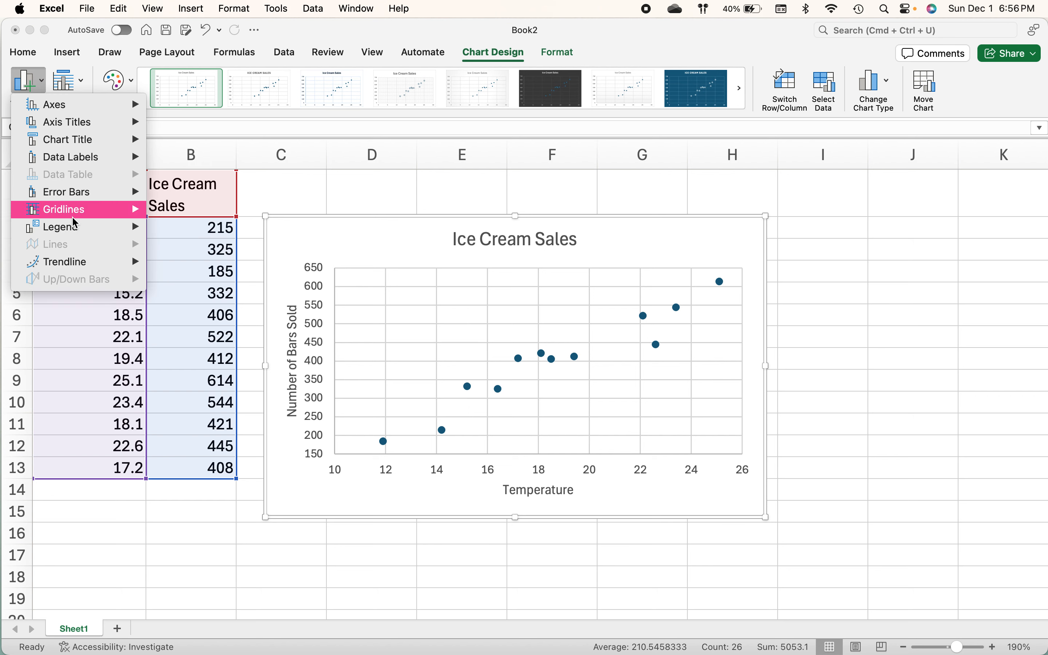
pyautogui.moveTo(103, 263)
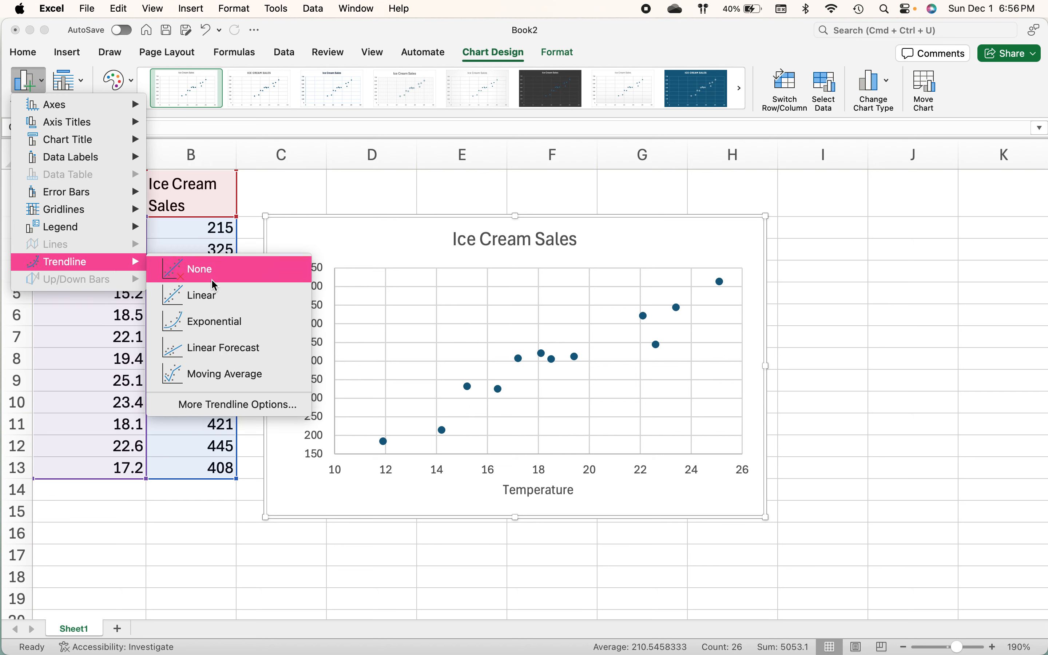
pyautogui.click(214, 295)
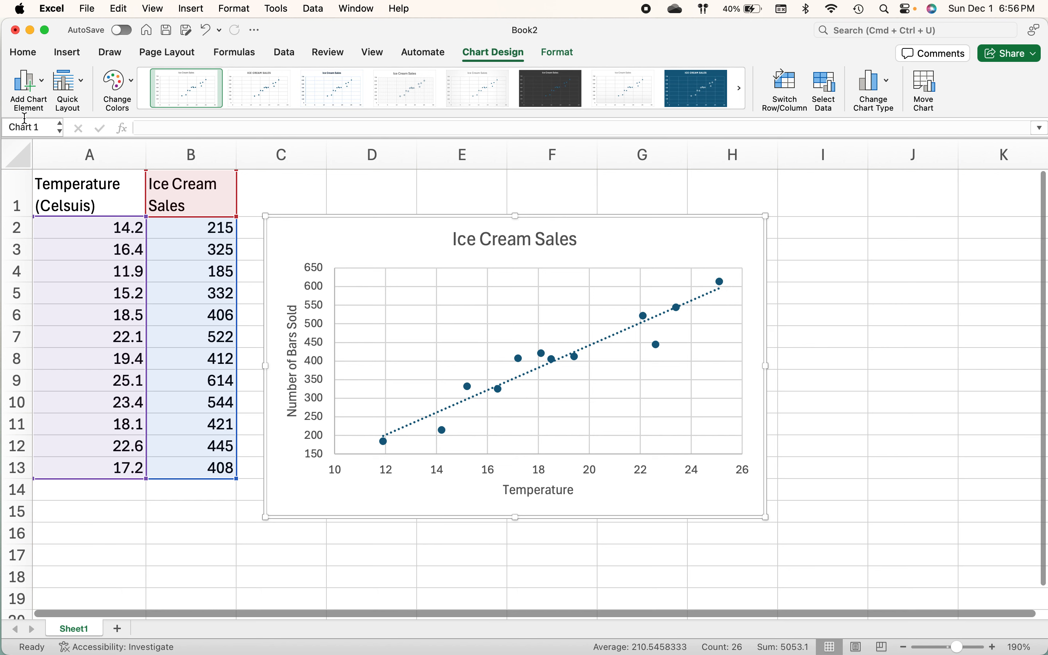
pyautogui.click(45, 88)
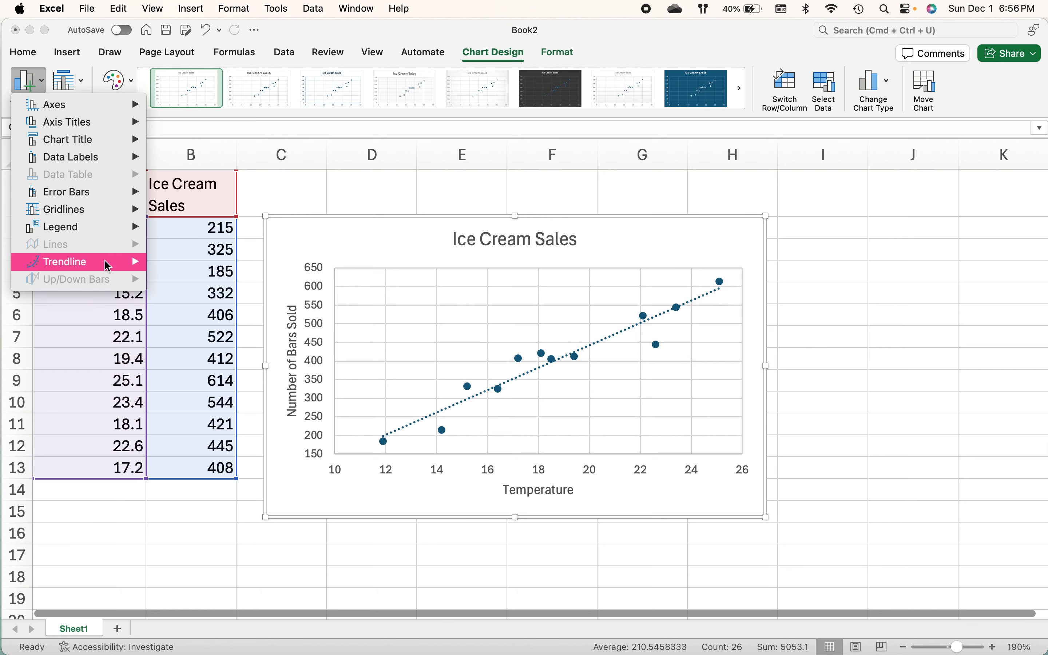
pyautogui.moveTo(111, 266)
pyautogui.click(193, 273)
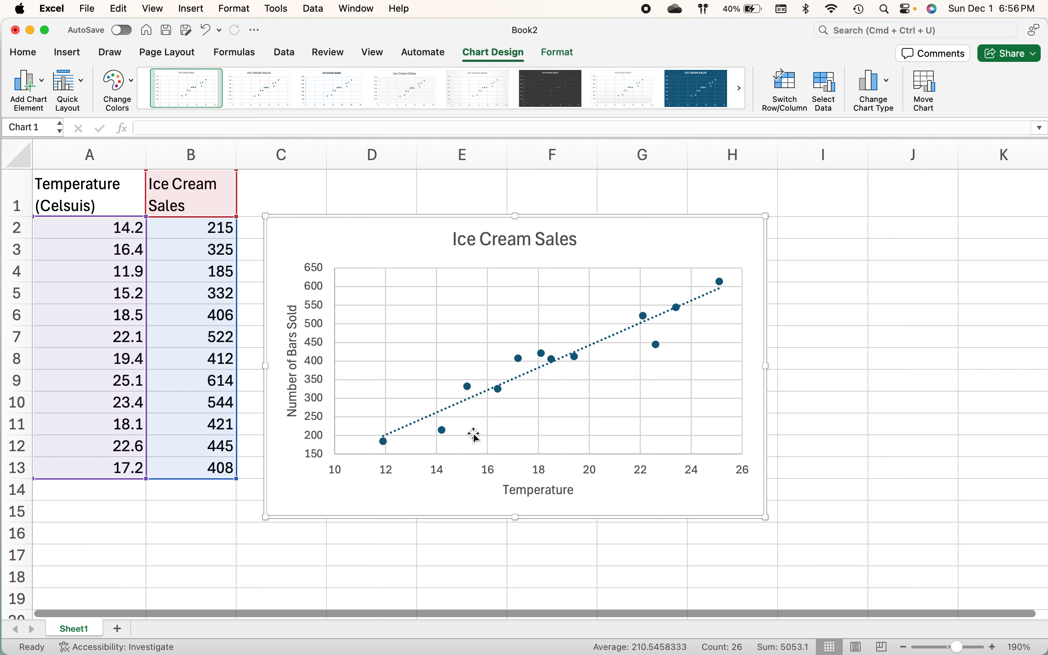